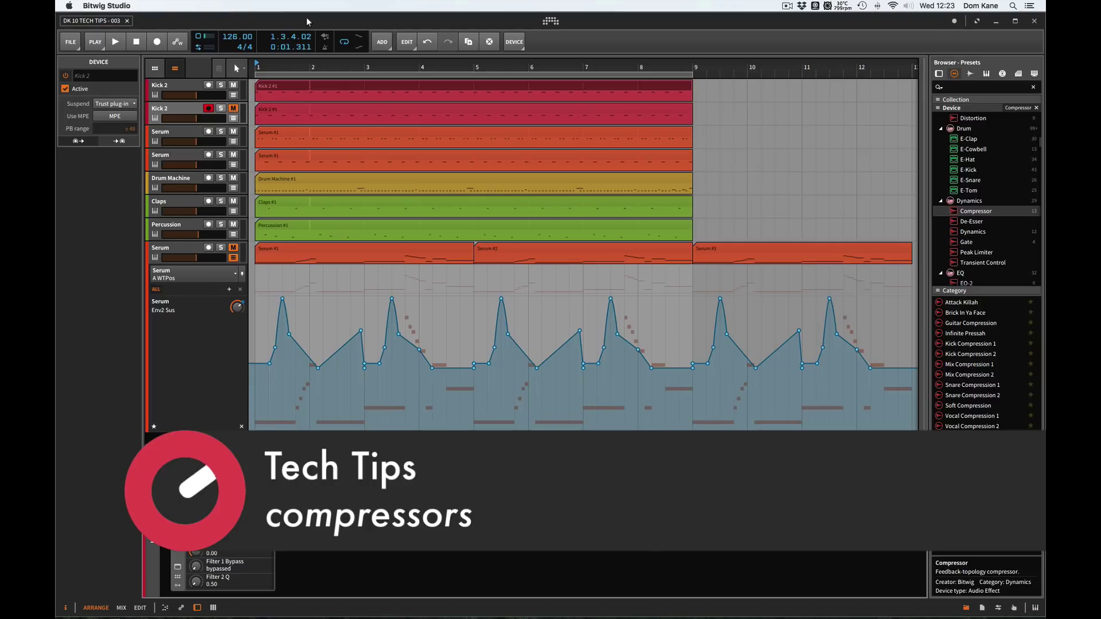
Mute the top Kick 2 track and select the second Kick 2 track.
left_click(185, 87)
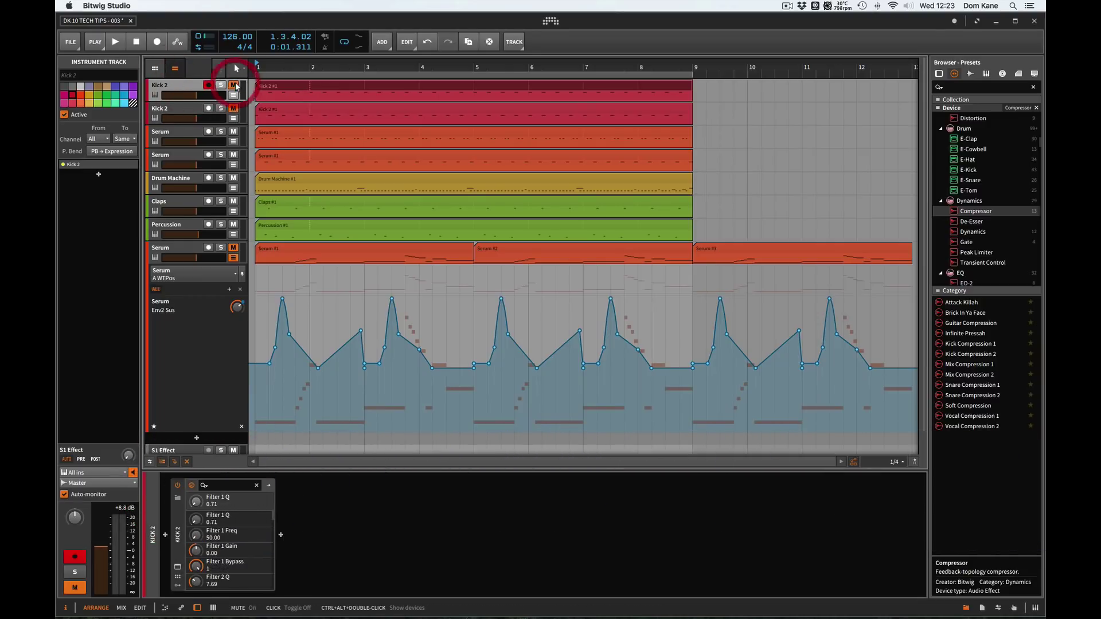
left_click(233, 84)
left_click(176, 113)
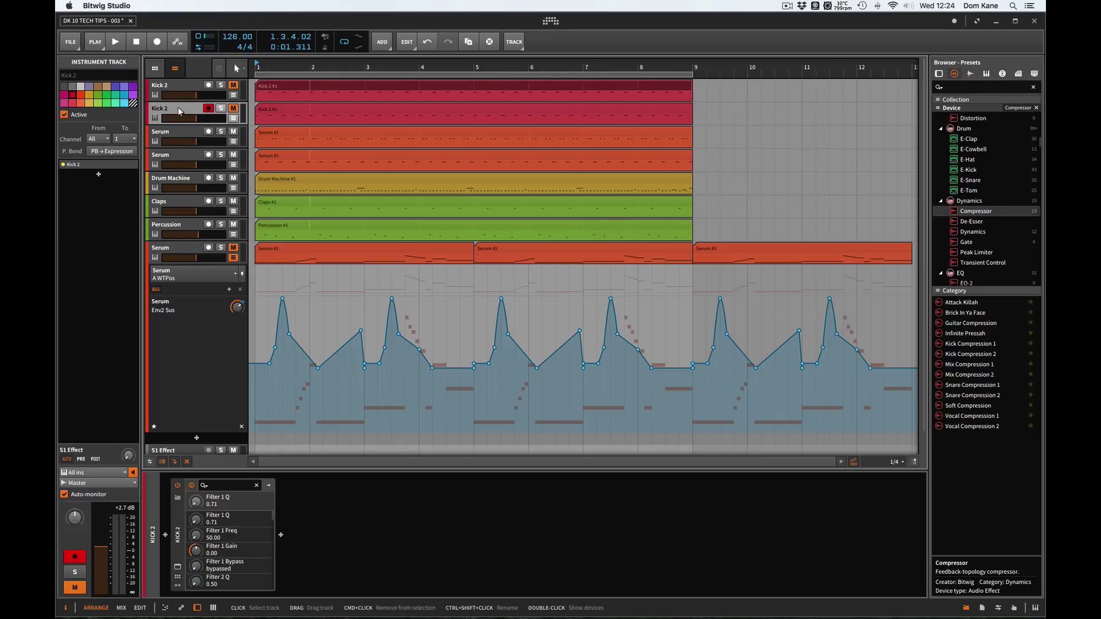
Show and then close the Kick 2 synth's plug-in window on the second track.
left_click(177, 567)
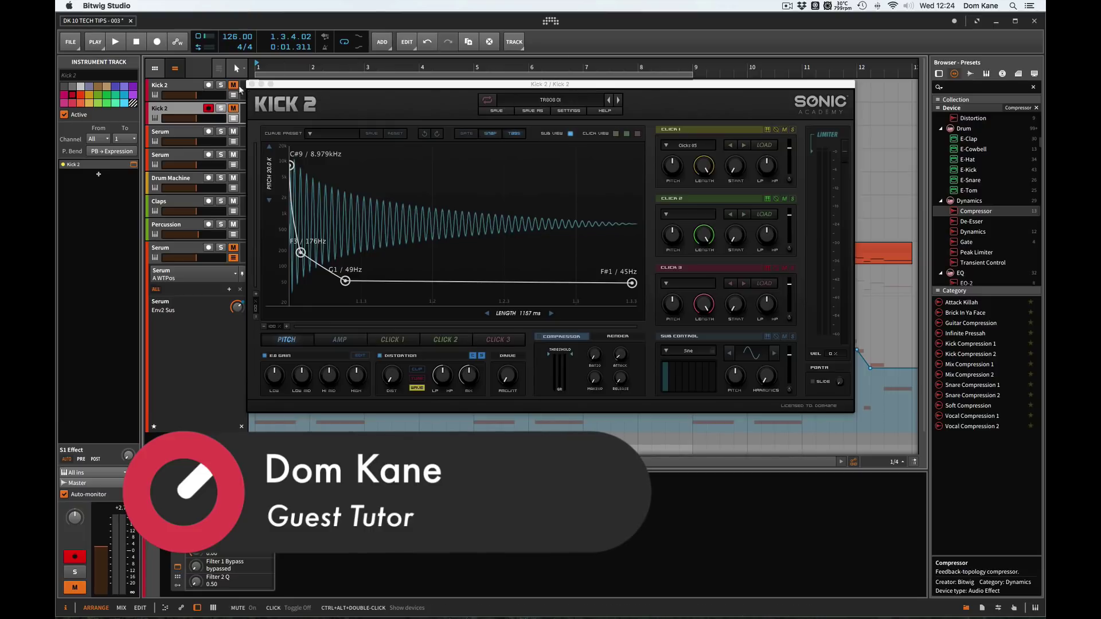
left_click(252, 85)
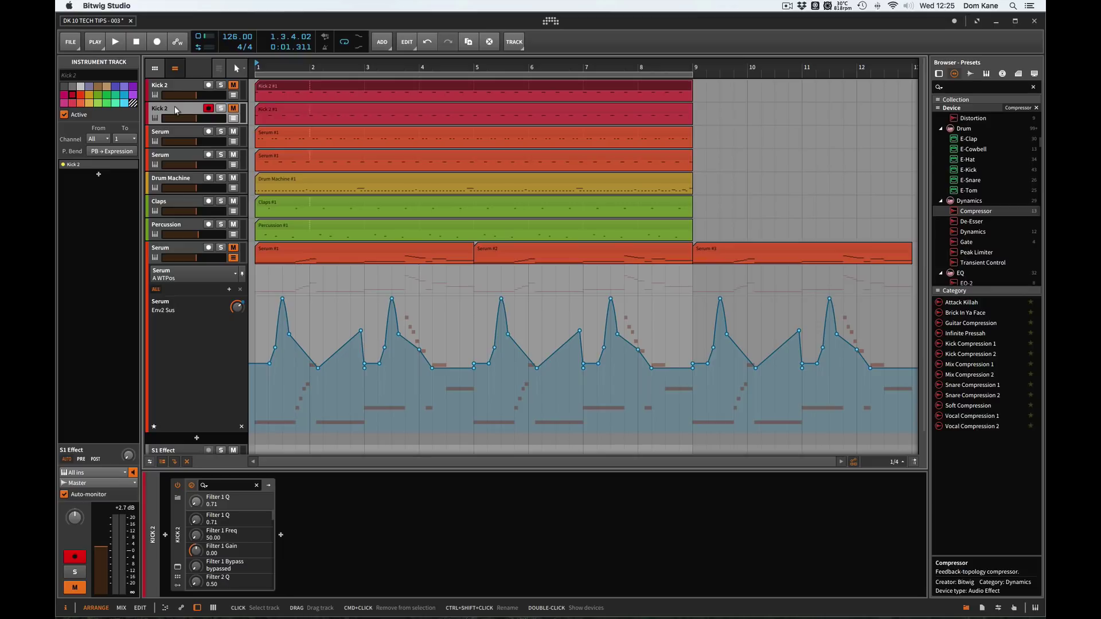
Unmute the second Kick 2 track, select its Kick 2 #1 clip and play the arrangement briefly.
left_click(234, 109)
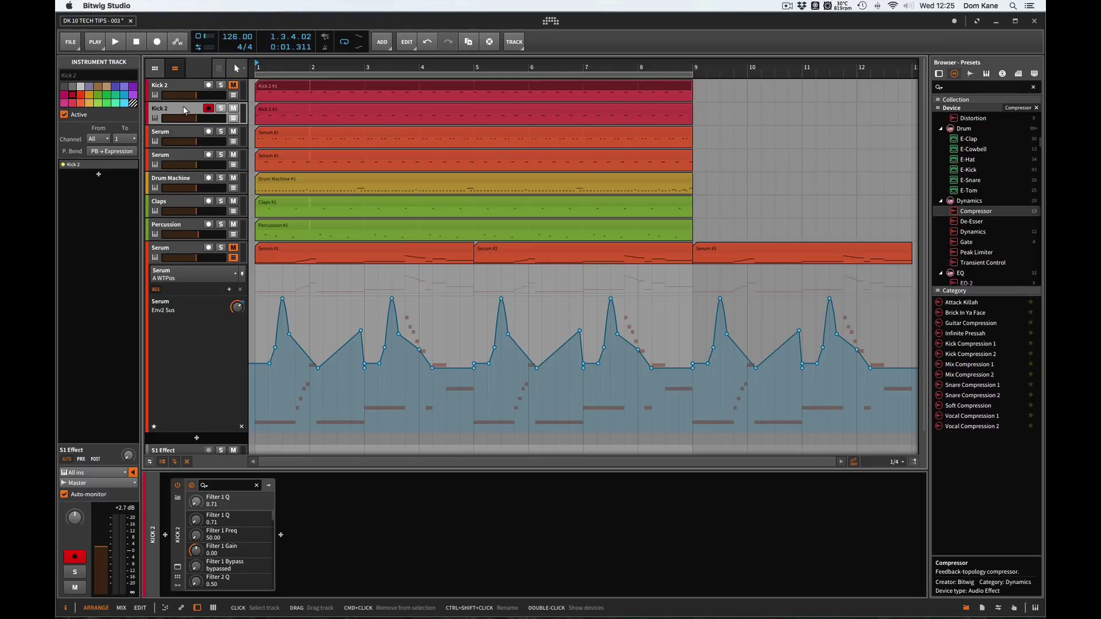
left_click(288, 110)
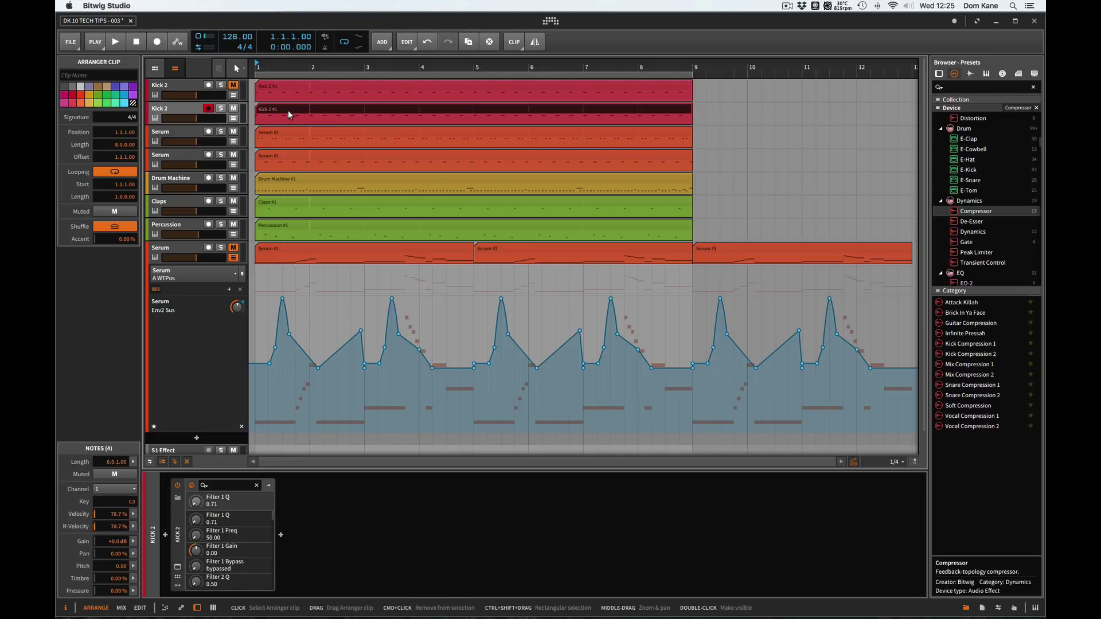
key("space")
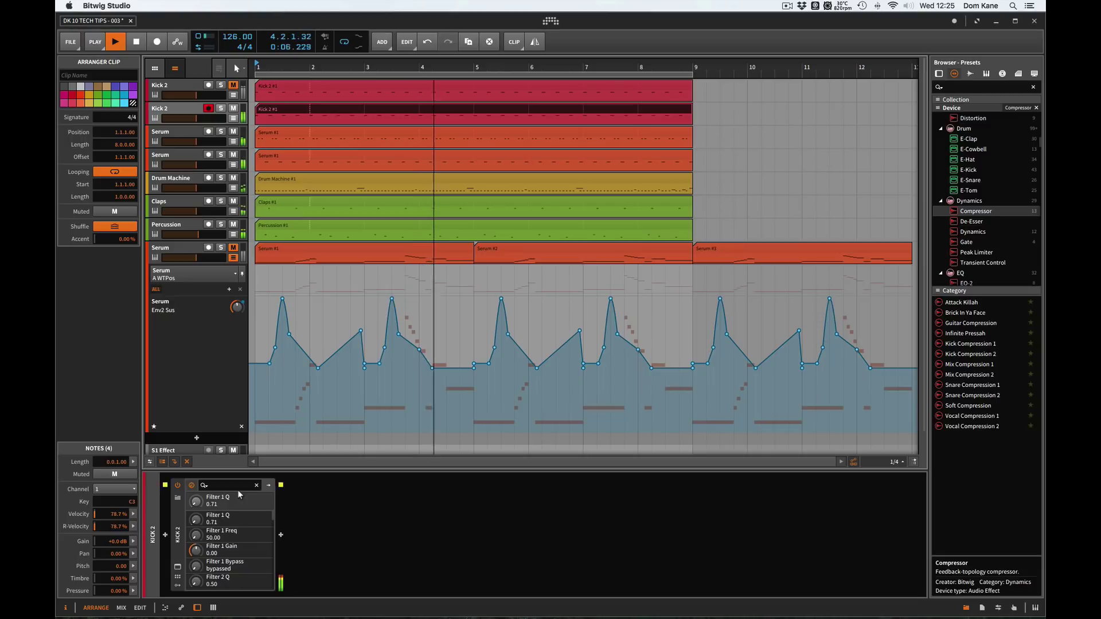
key("space")
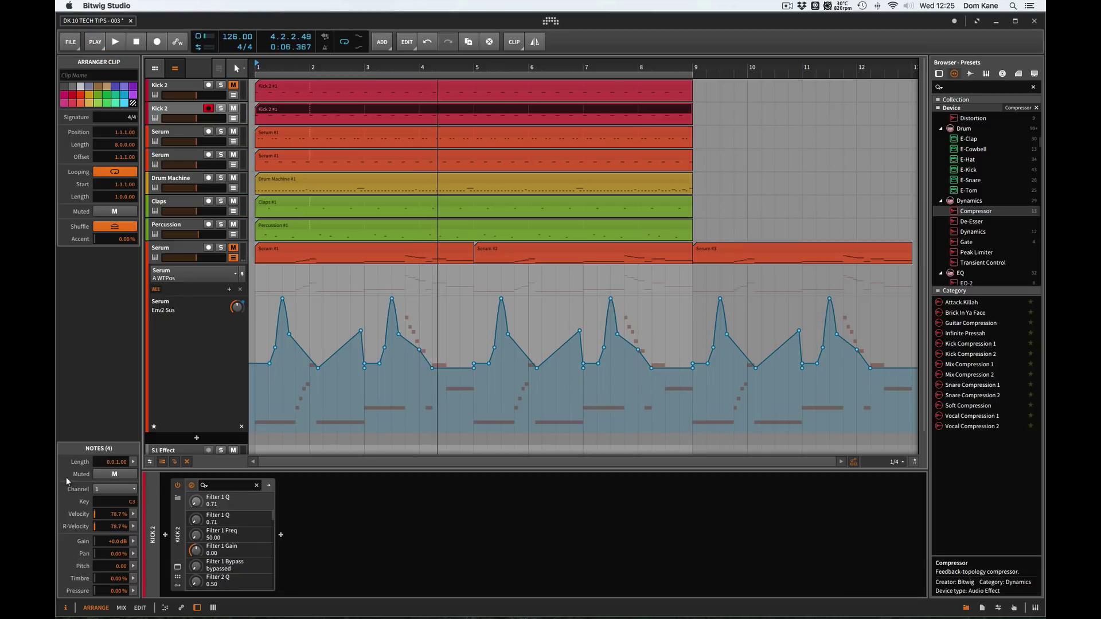
Insert a Compressor from the Dynamics browser after the second track's Kick 2 instrument.
double_click(978, 212)
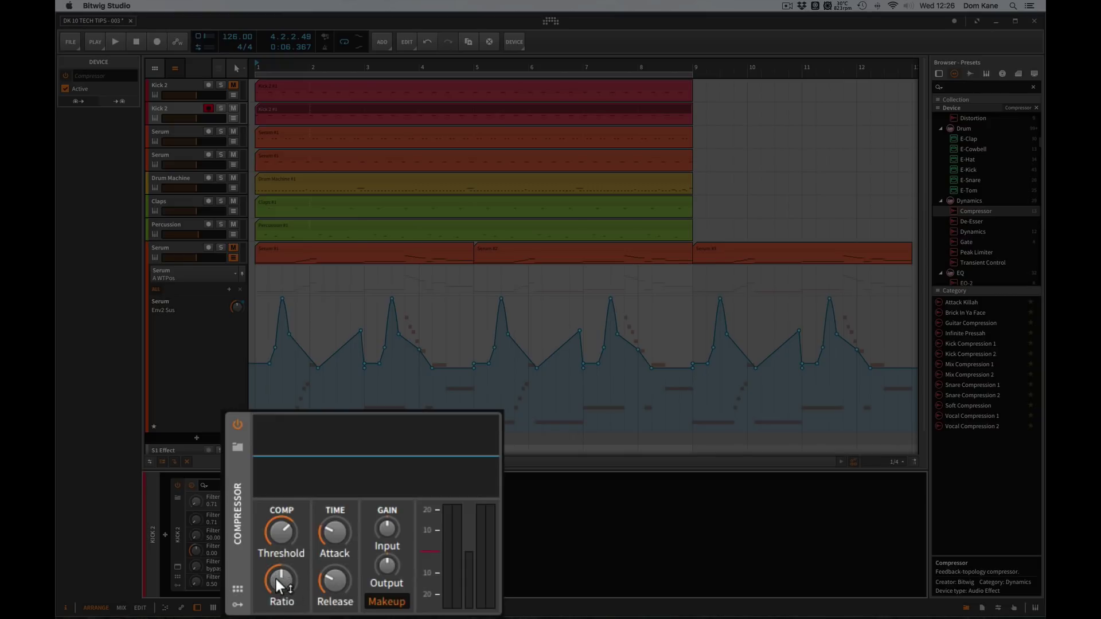
While the kick plays, set Compressor threshold to -24.7 dB and output gain to +4.2 dB.
key("space")
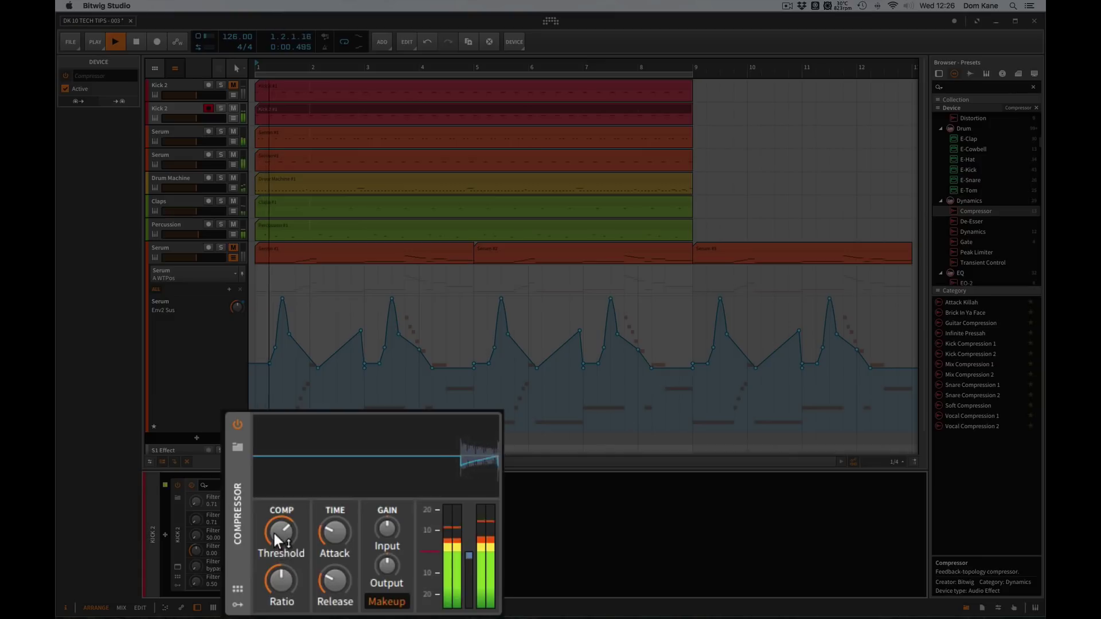
left_click_drag(273, 533, 281, 574)
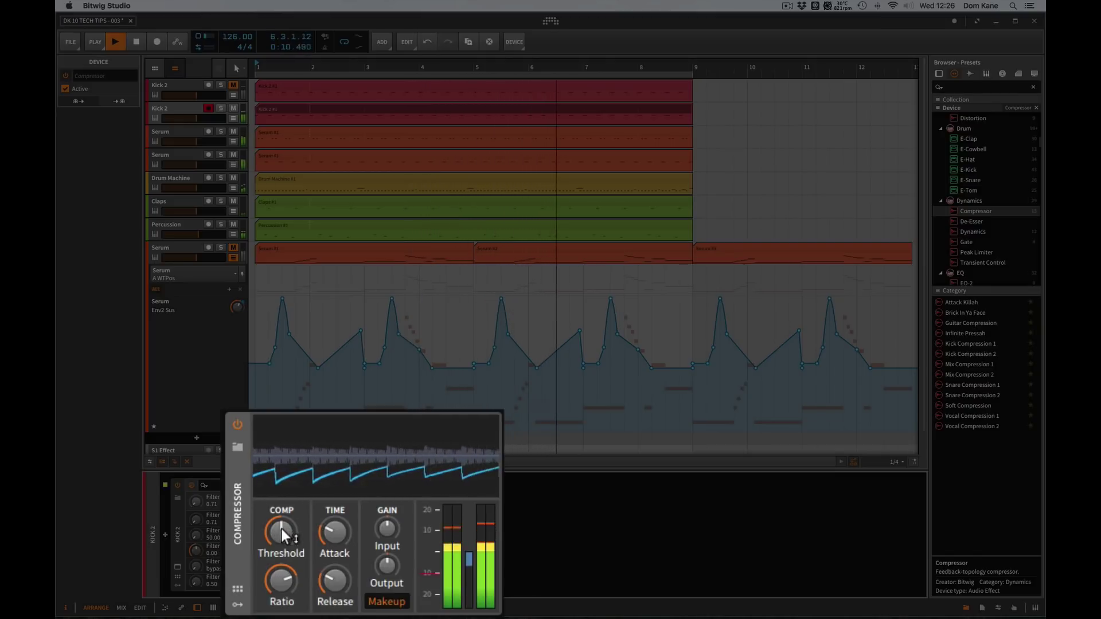
key("space")
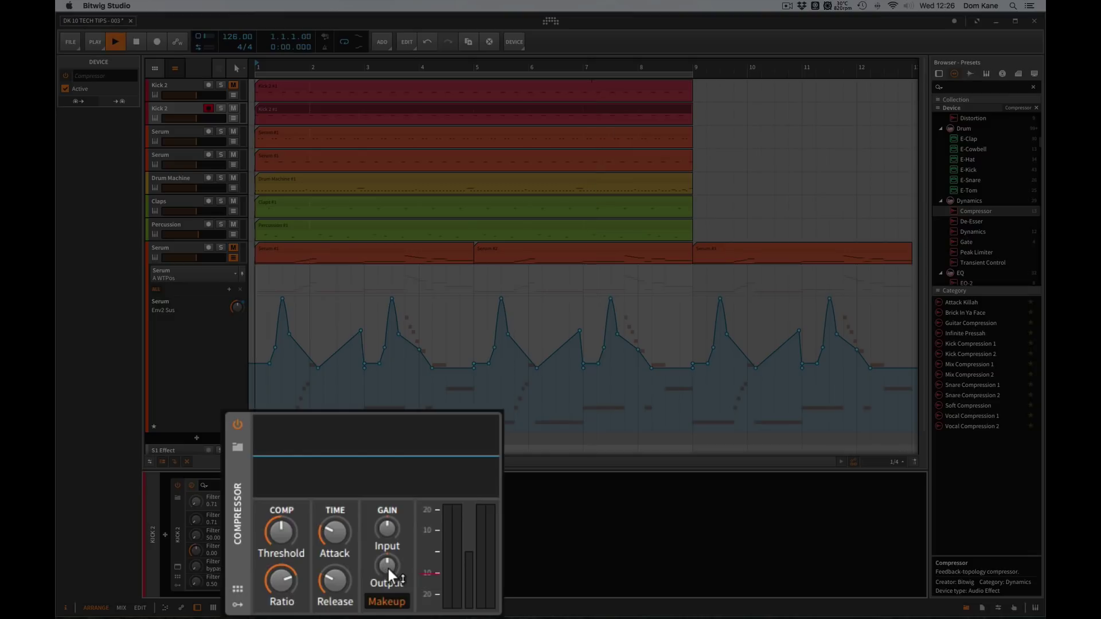
key("space")
mouse_move(387, 568)
left_mouse_down()
mouse_move(387, 550)
mouse_move(390, 573)
left_mouse_up()
key("space")
Solo the second Kick 2 and play it with the Compressor bypassed, then re-enabled.
left_click(221, 108)
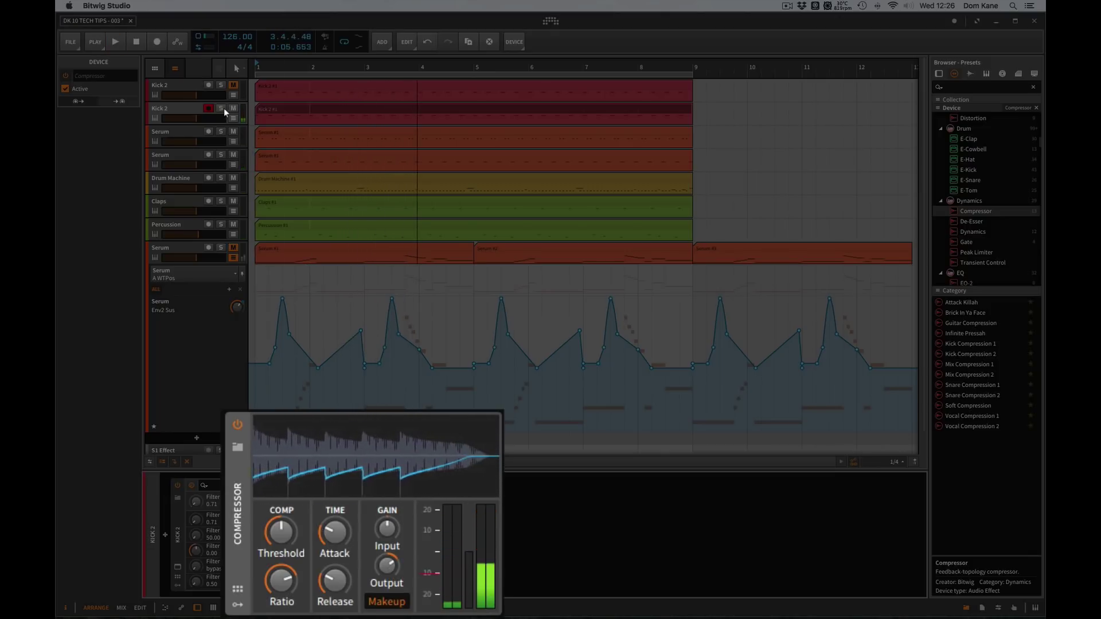
left_click(237, 425)
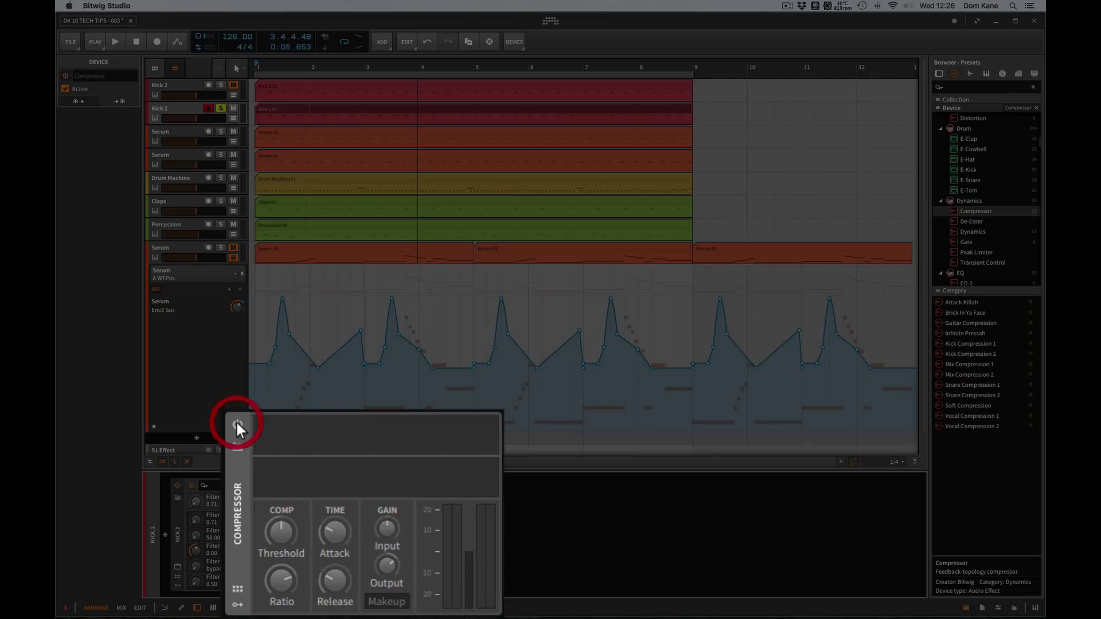
key("space")
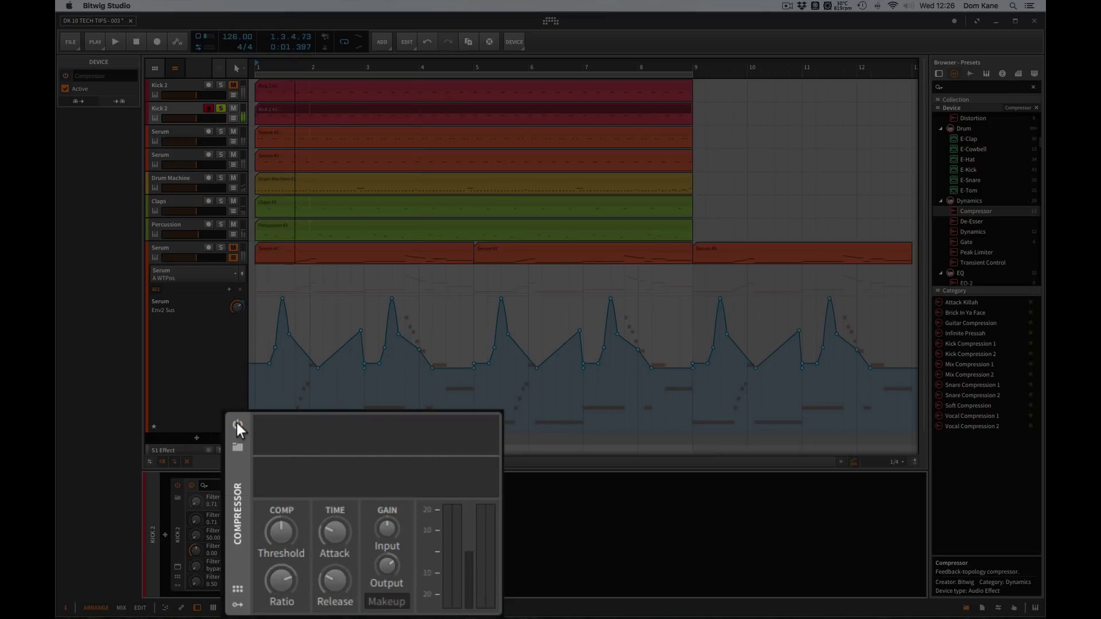
left_click(237, 424)
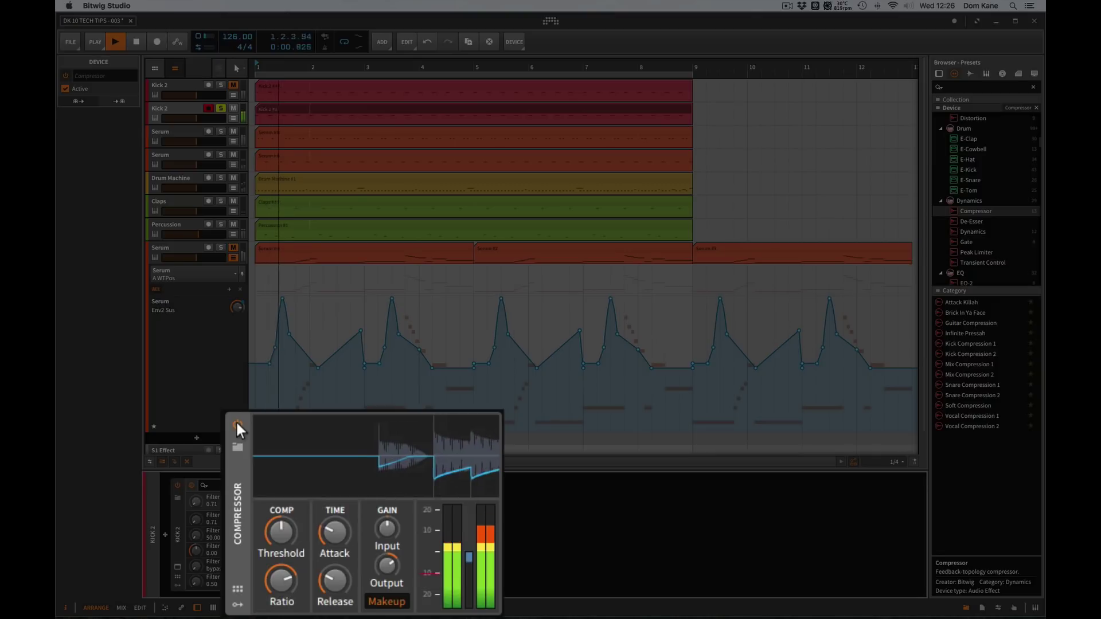
key("space")
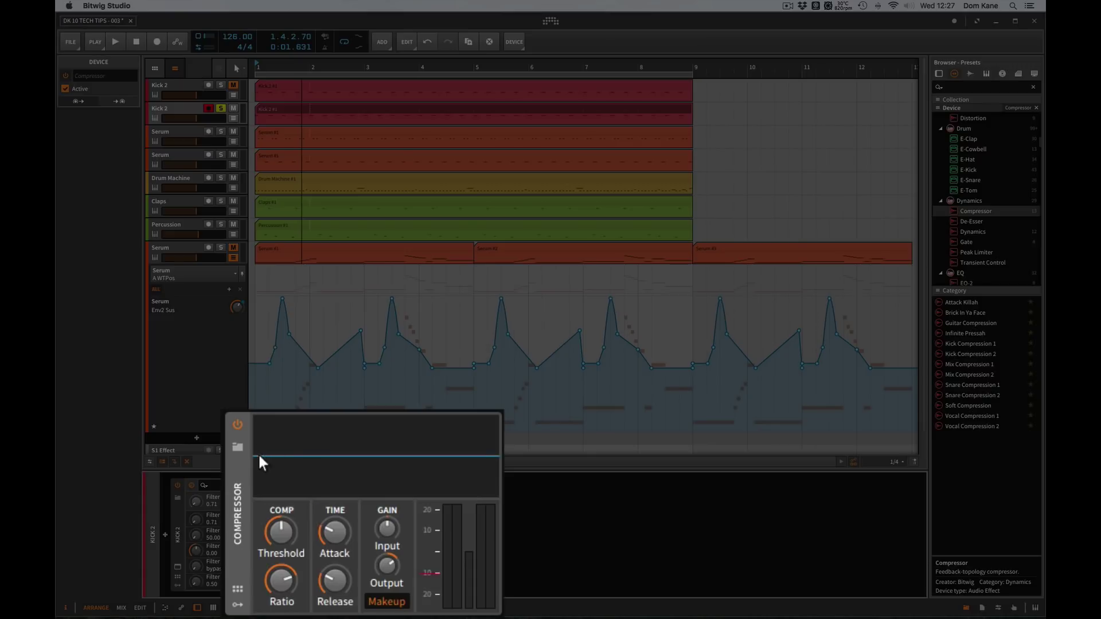
Lengthen the Compressor's release time while the kick plays.
key("space")
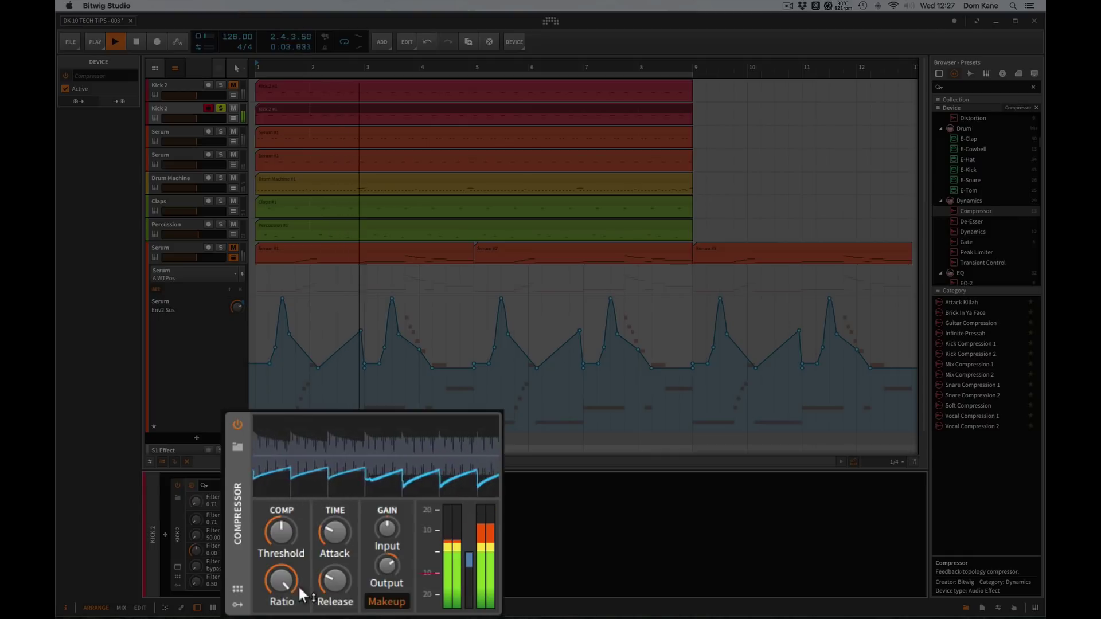
left_click_drag(318, 599, 319, 576)
key("space")
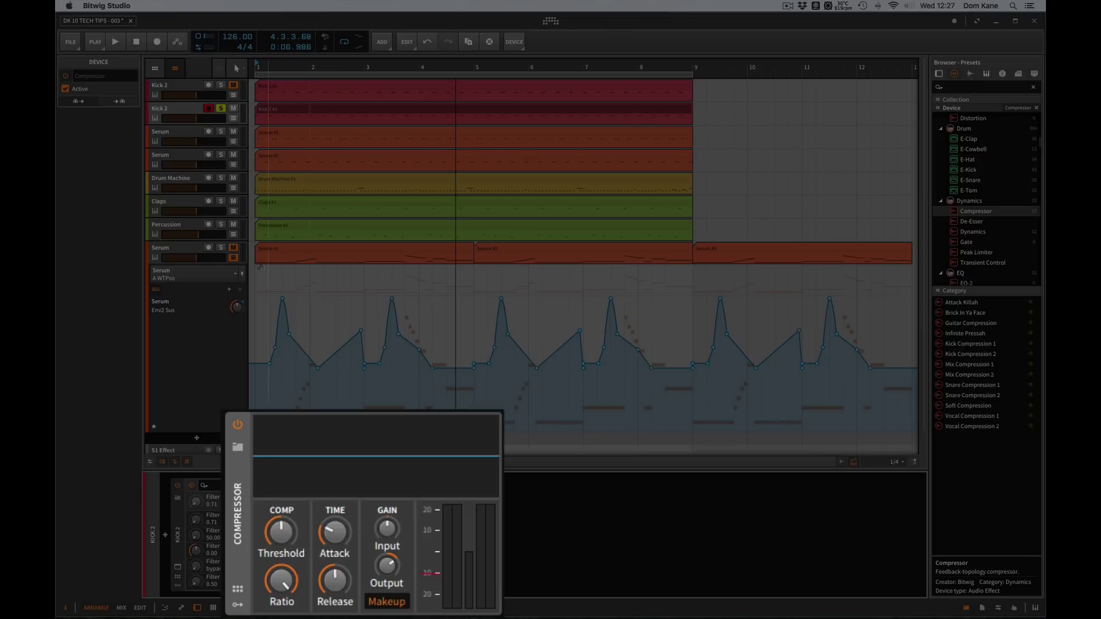
Take the second Kick 2 track out of solo and play the full arrangement.
left_click(221, 109)
key("space")
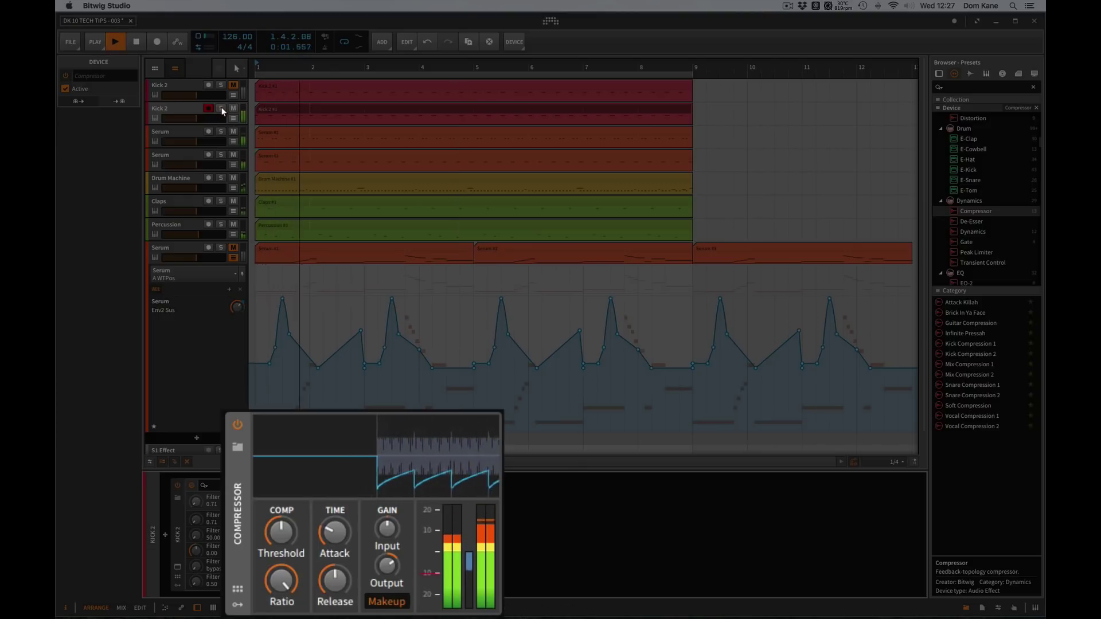
key("space")
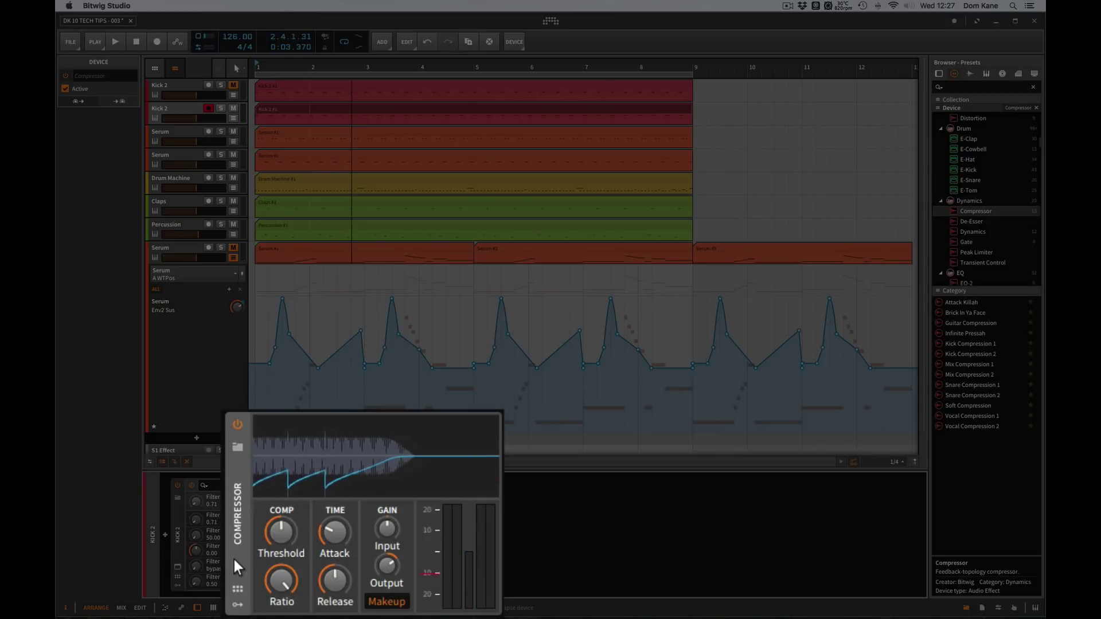
left_click(360, 600)
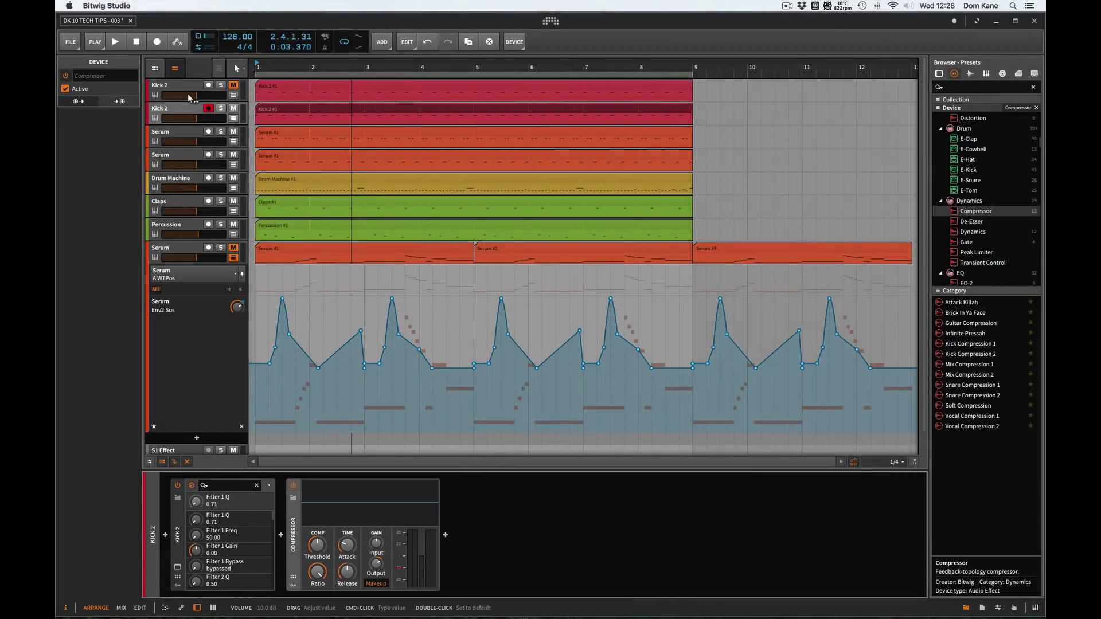
Mute the second Kick 2 track and play the arrangement with the top Kick 2 selected.
left_click(188, 110)
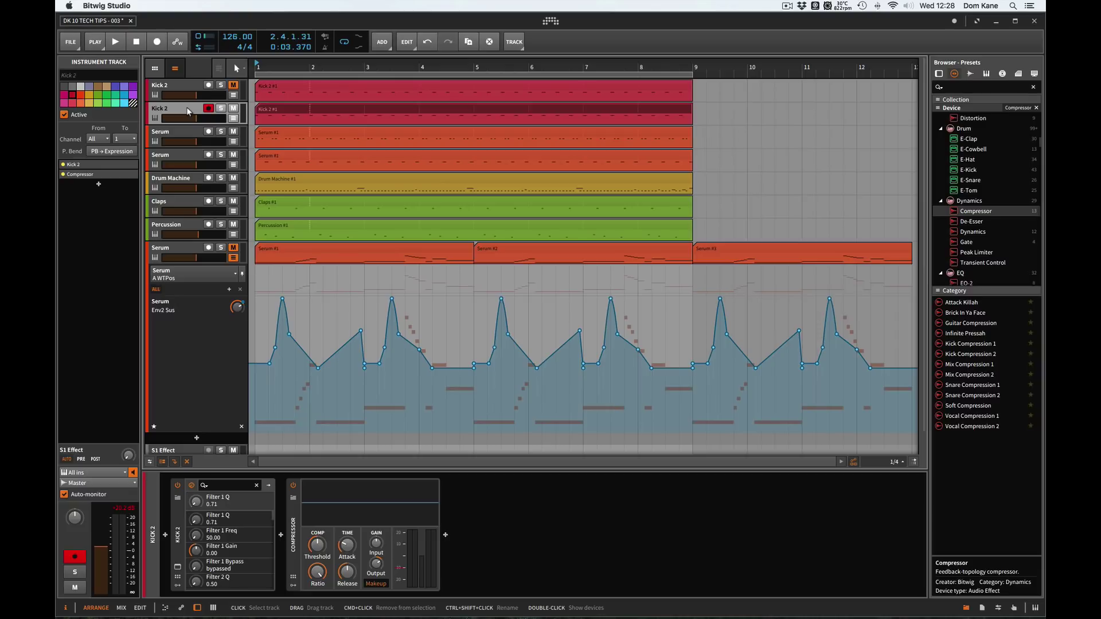
left_click(233, 109)
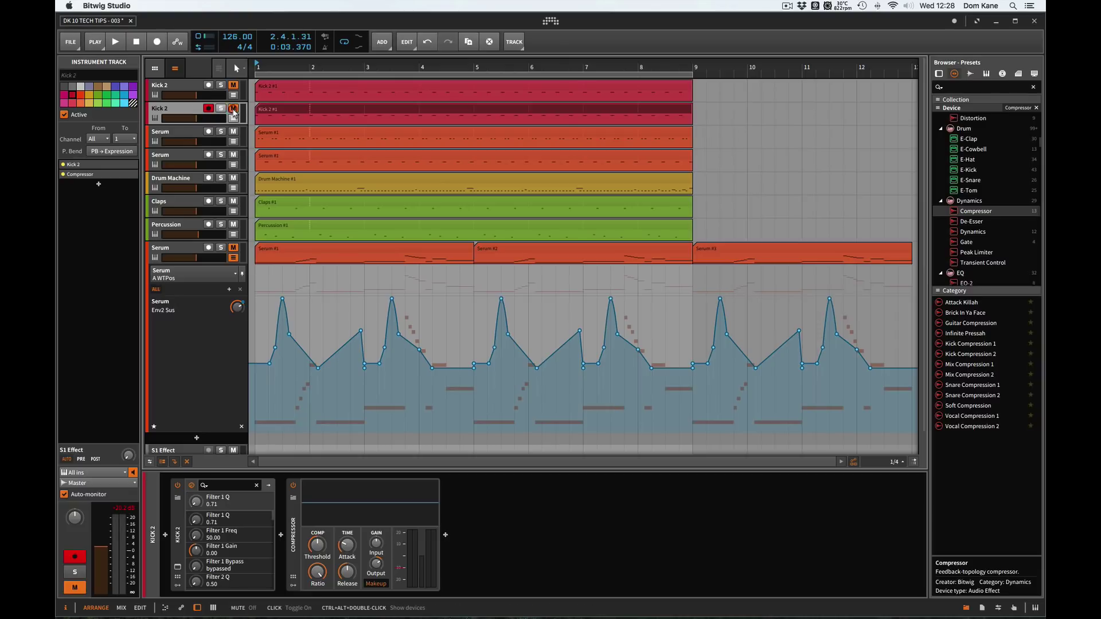
left_click(177, 90)
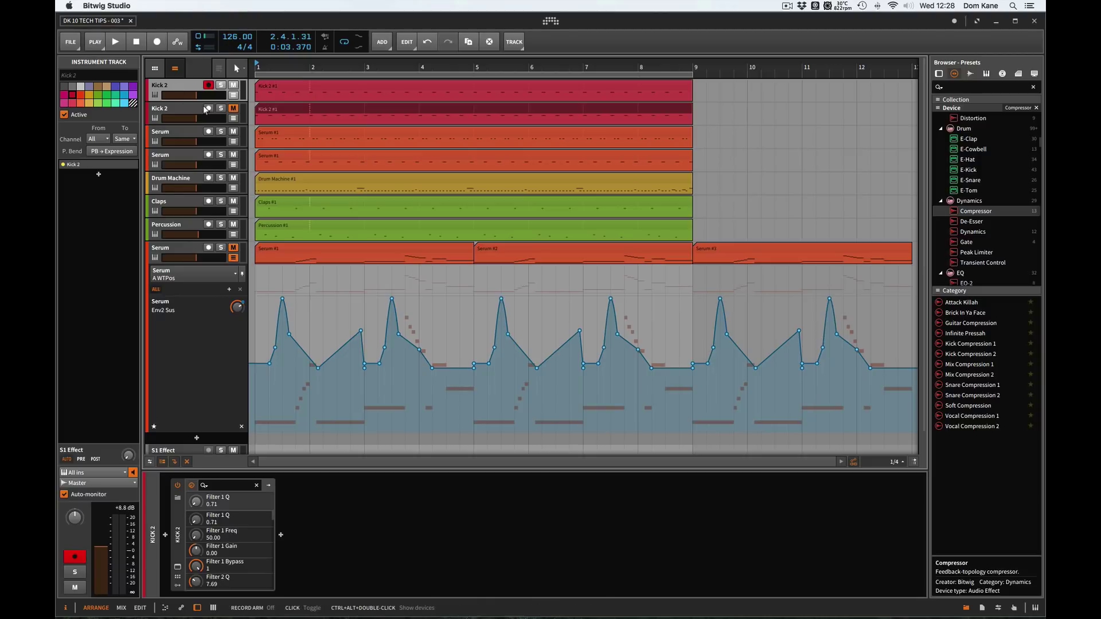
key("space")
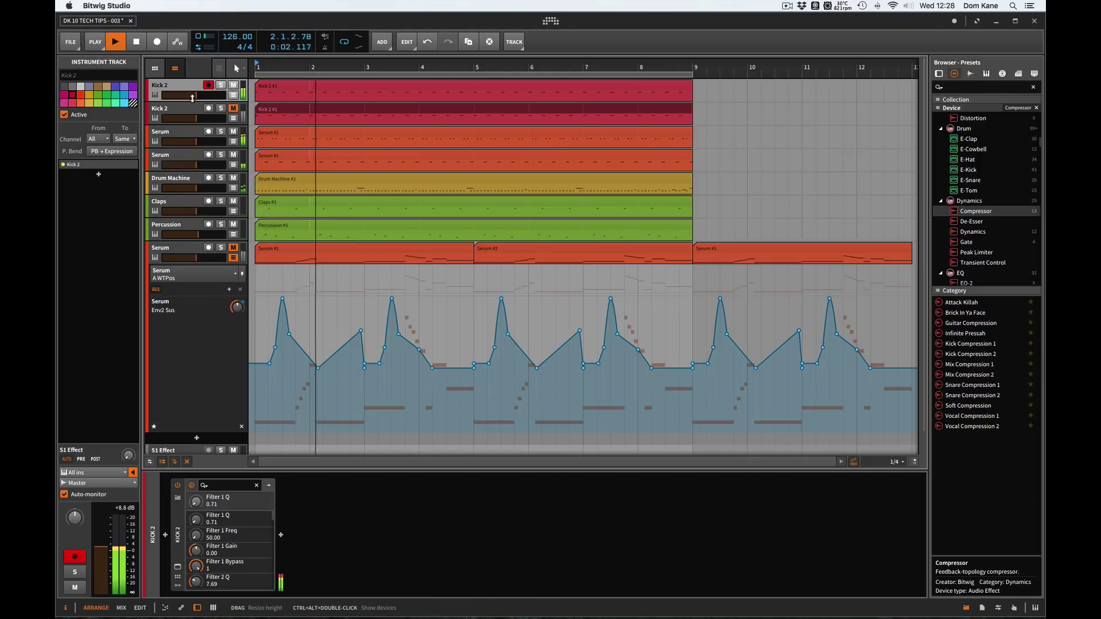
key("space")
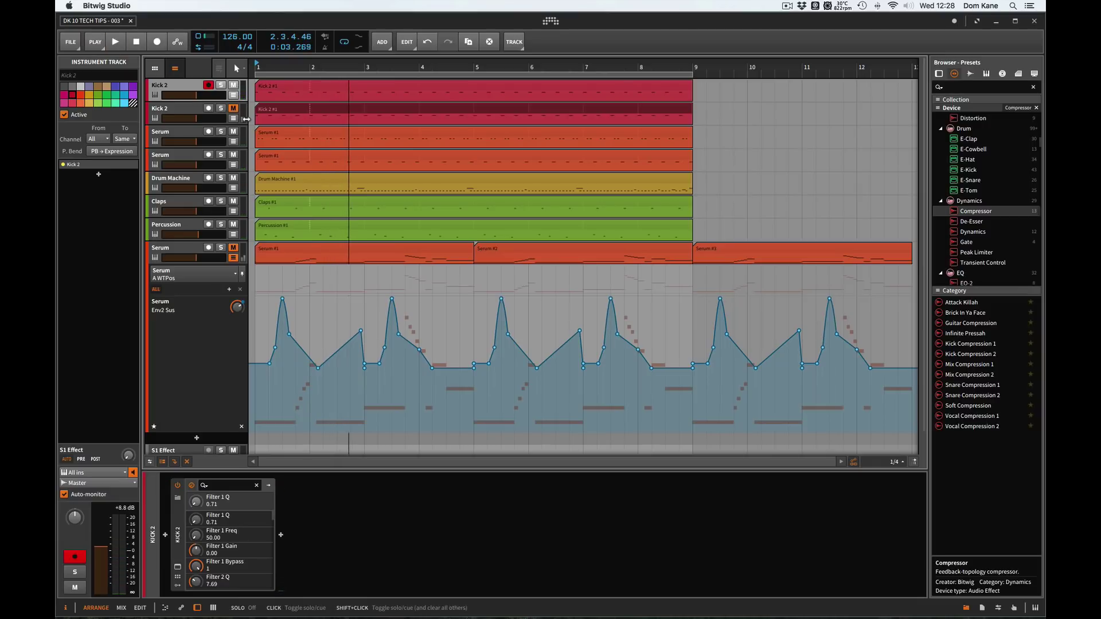
Mute the first Kick 2 track and display the second Kick 2's device chain.
left_click(232, 85)
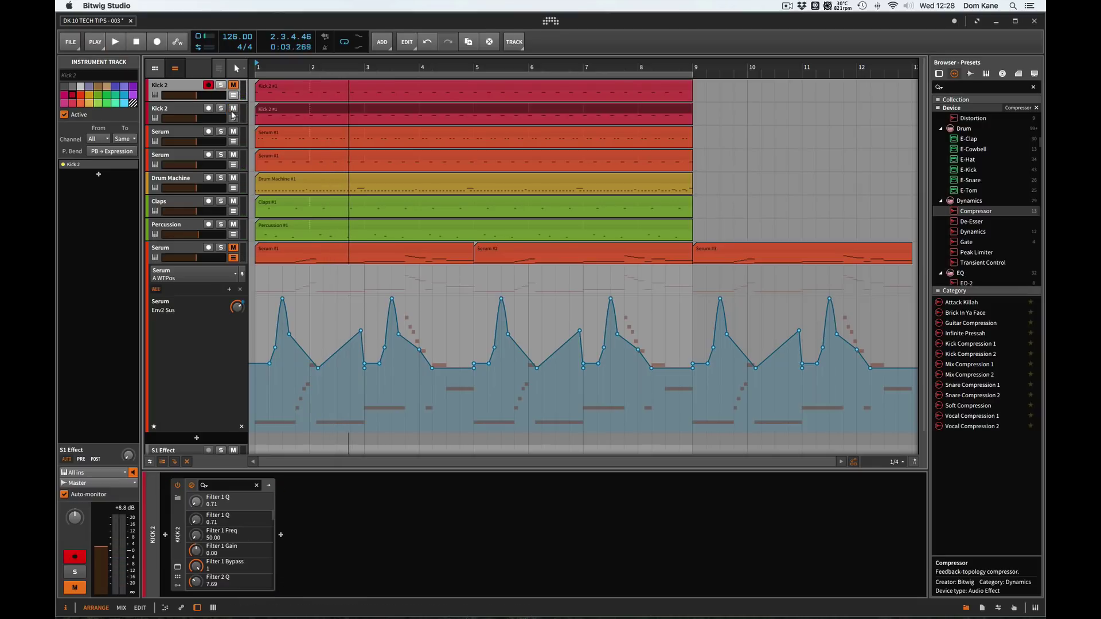
left_click(183, 105)
key("Return")
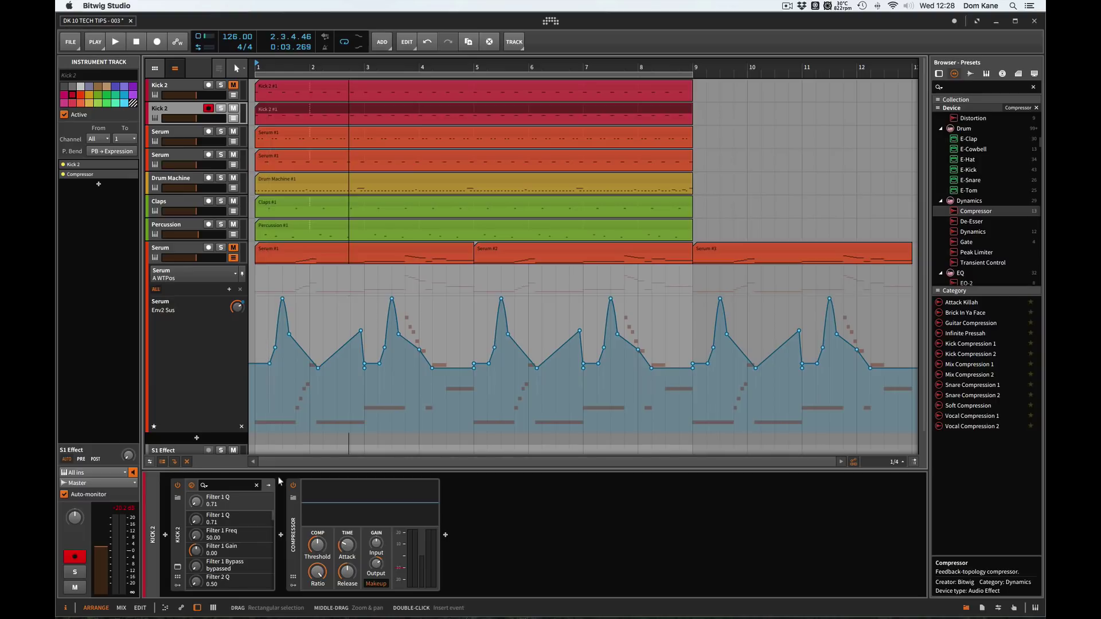
Play the second kick with its Compressor bypassed, then with it switched back on.
left_click(292, 486)
key("space")
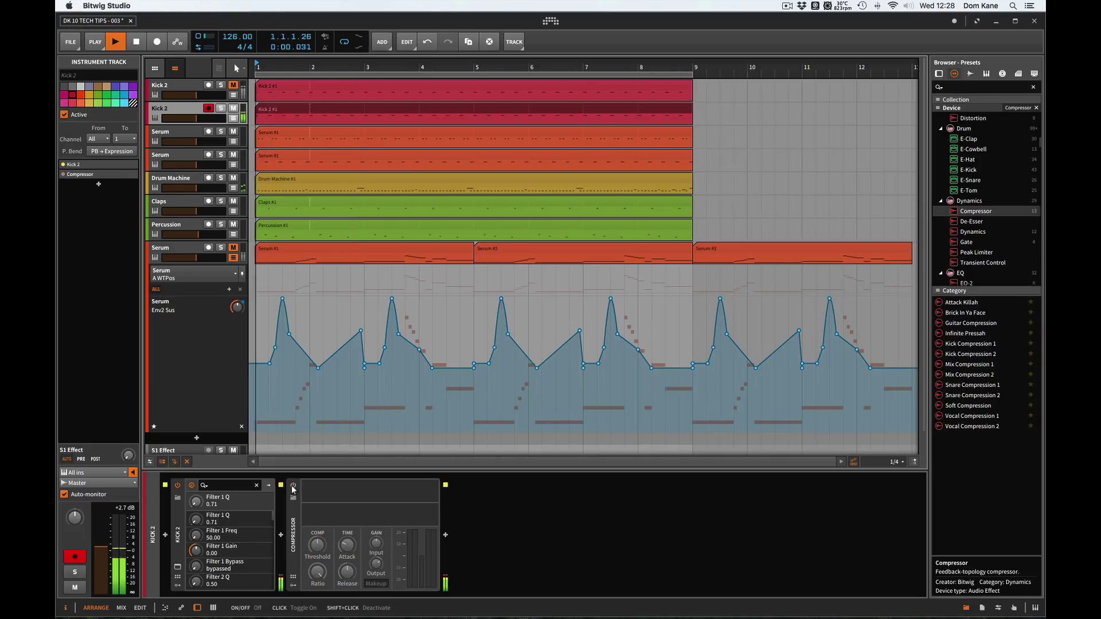
key("space")
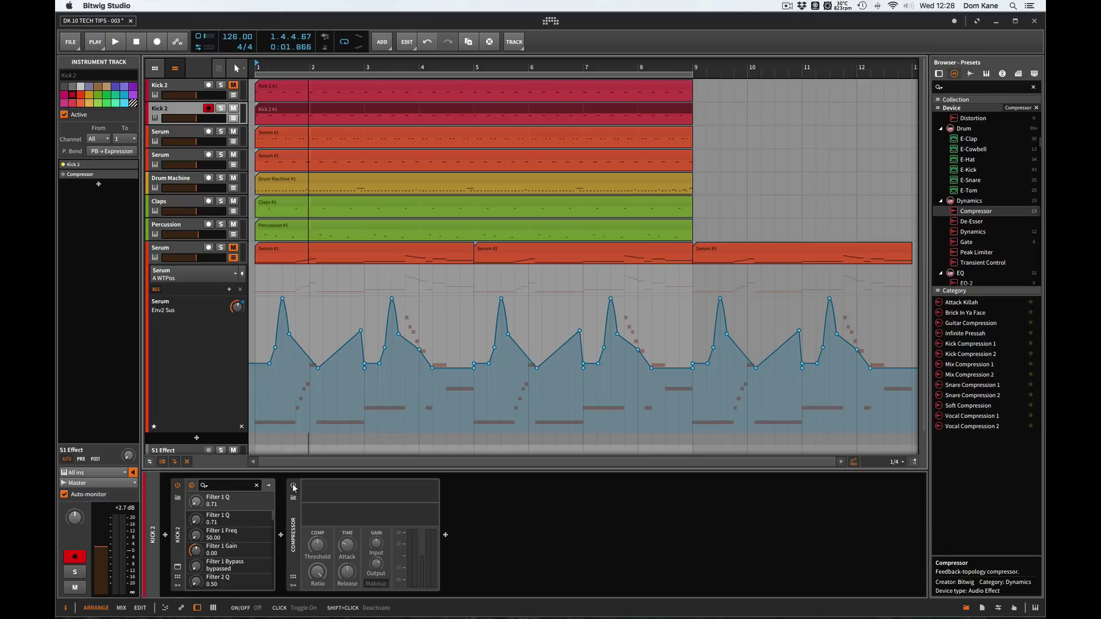
left_click(293, 486)
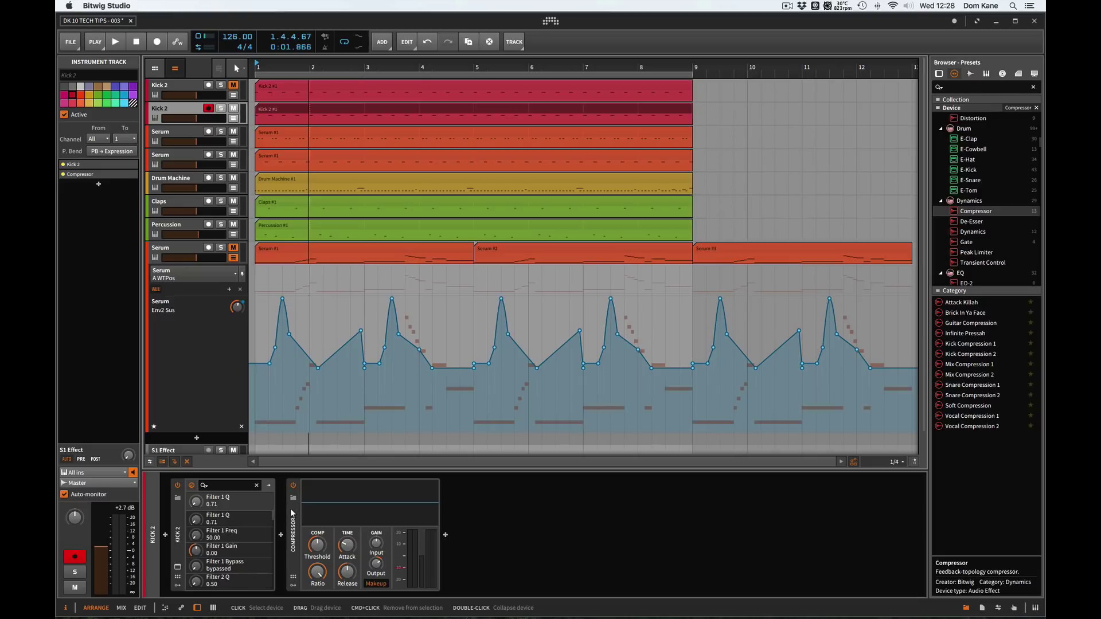
key("space")
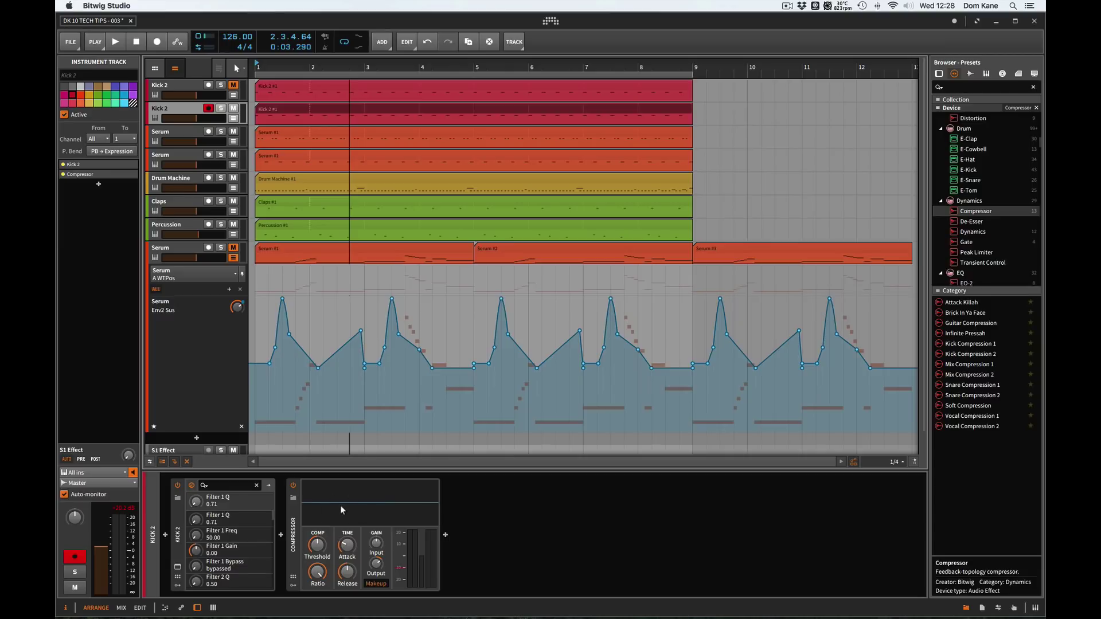
Replay from the start, bypassing and then re-enabling the Compressor during playback.
key("space")
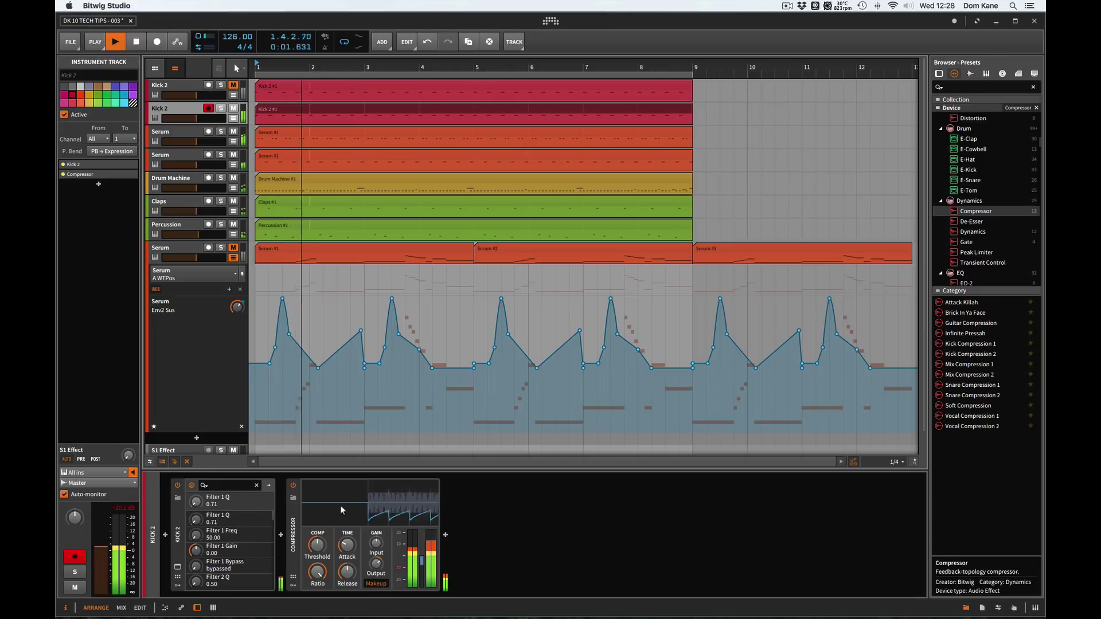
left_click(293, 486)
key("space")
key("space")
key("space")
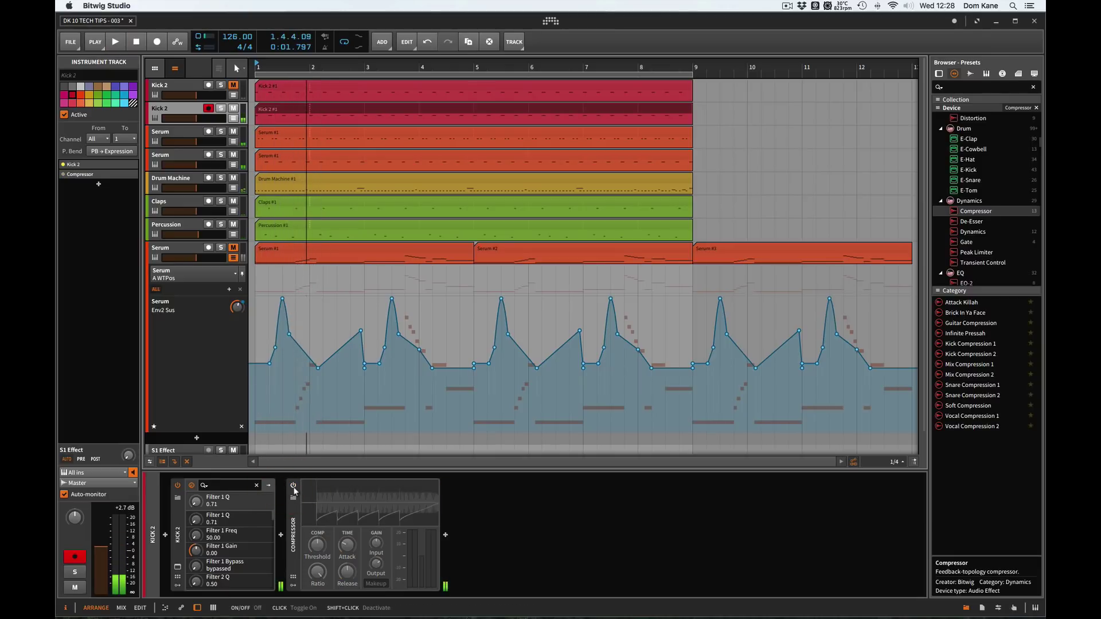
left_click(294, 487)
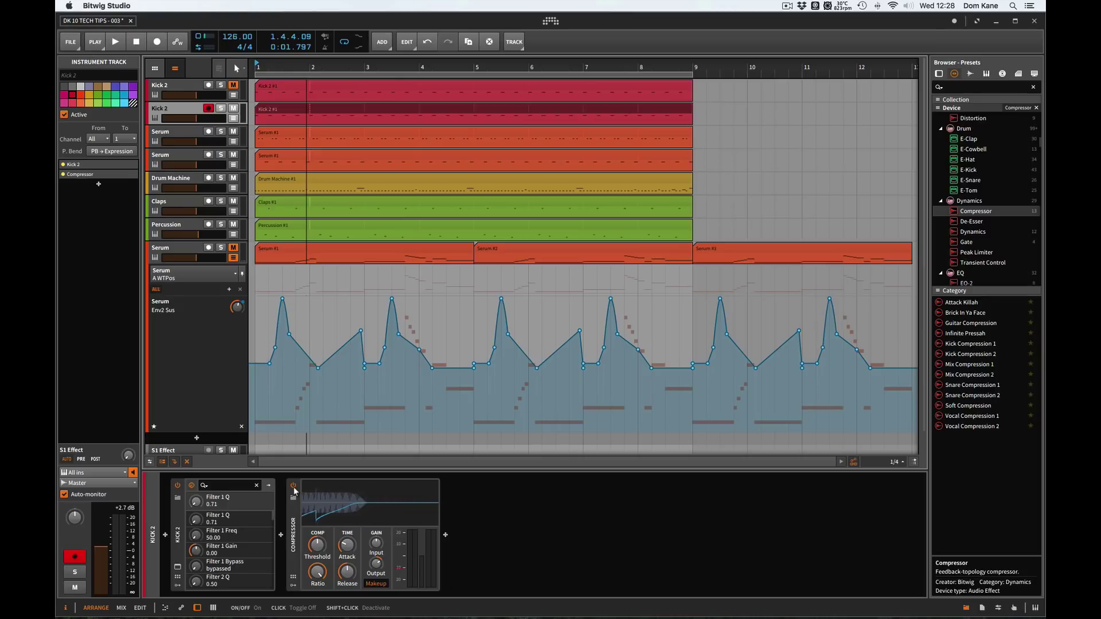
Unmute the first Kick 2, play it alone, then reselect the second Kick 2's Compressor chain.
left_click(233, 84)
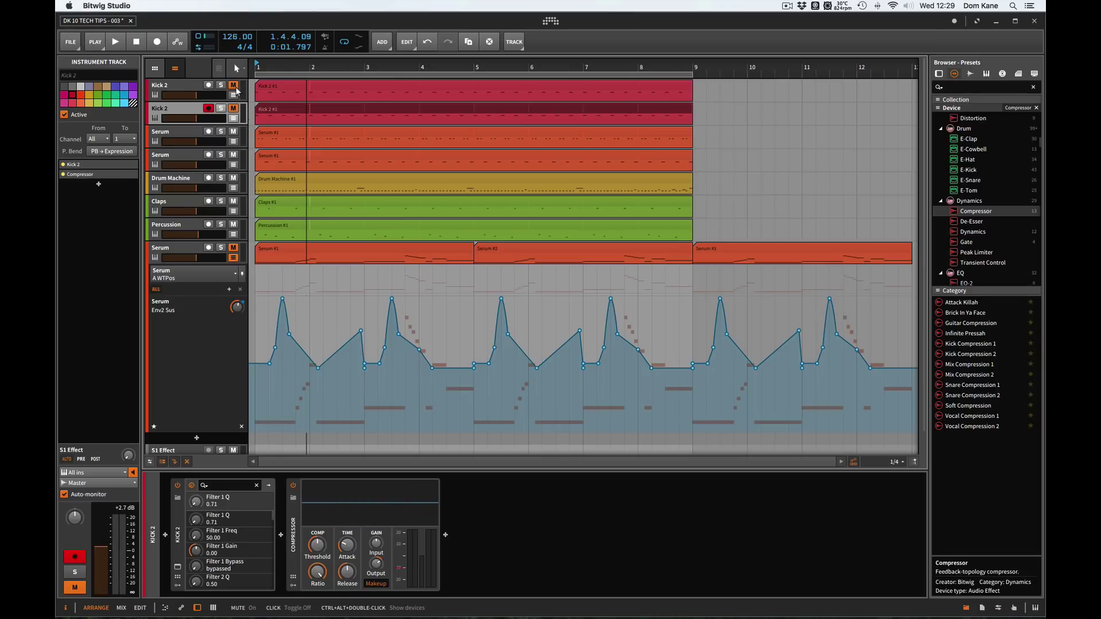
left_click(233, 85)
left_click(186, 88)
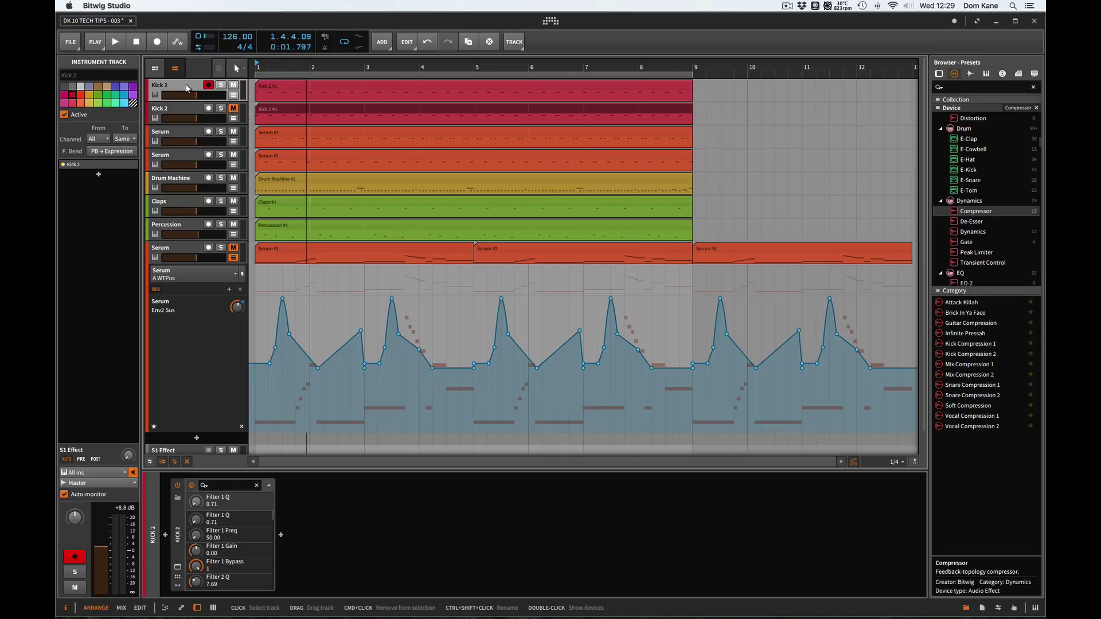
key("space")
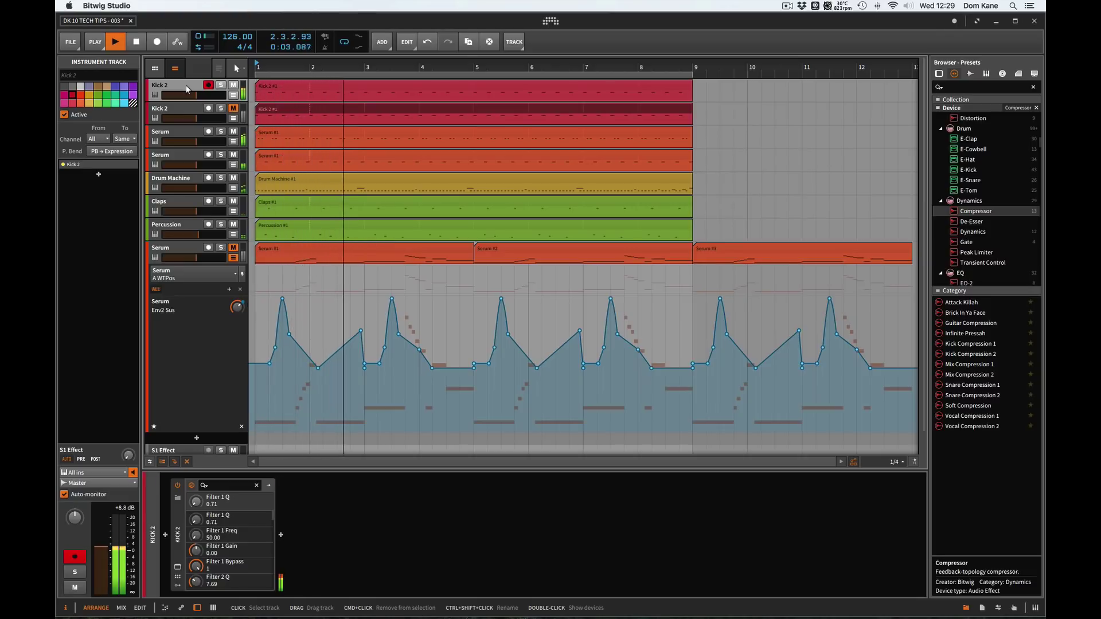
key("space")
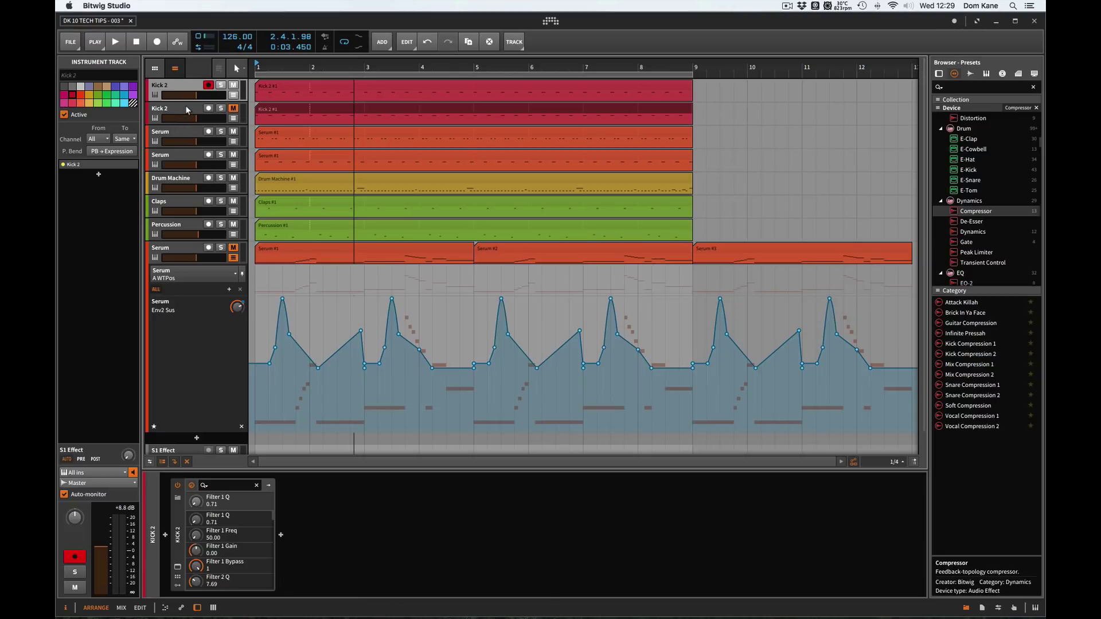
left_click(179, 112)
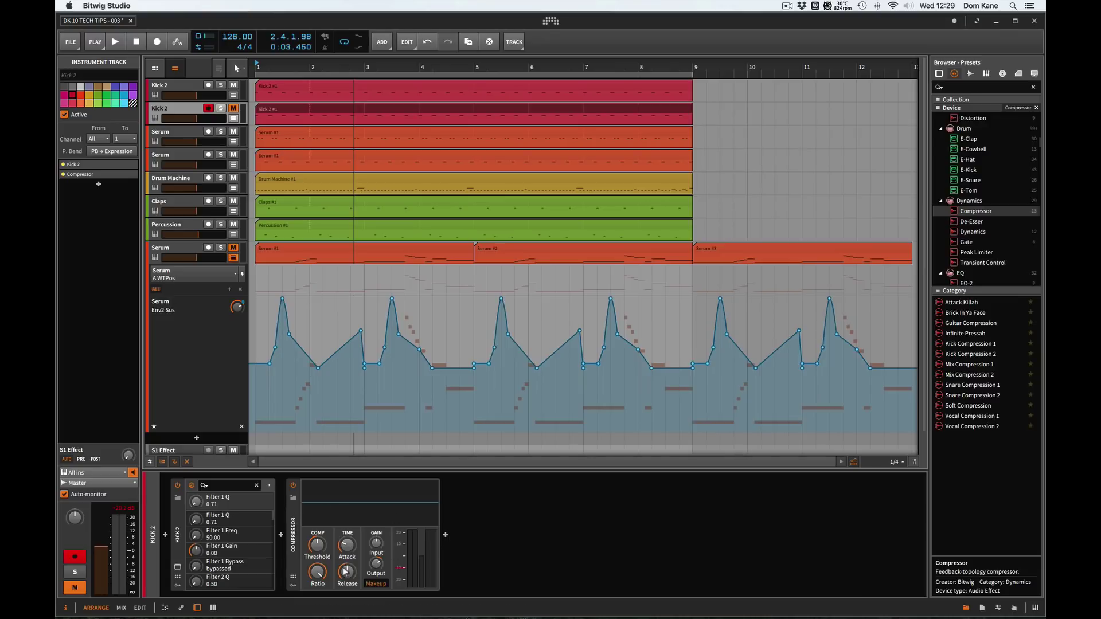
double_click(293, 518)
double_click(293, 519)
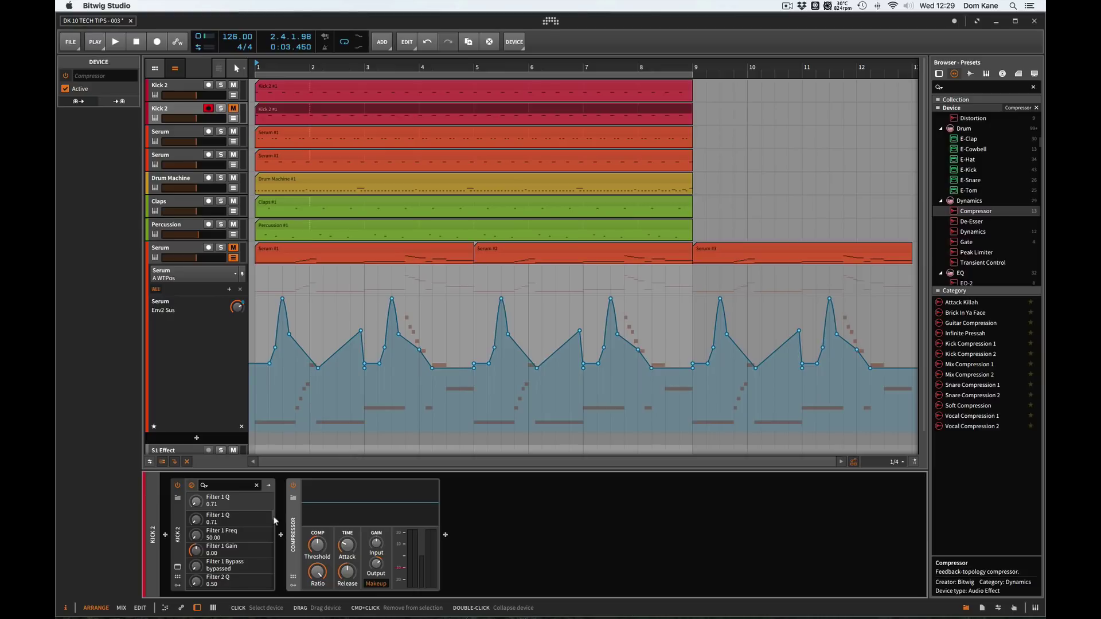
left_click(184, 87)
Select the first Kick 2 track and play it briefly to hear the uncompressed kick.
left_click(184, 105)
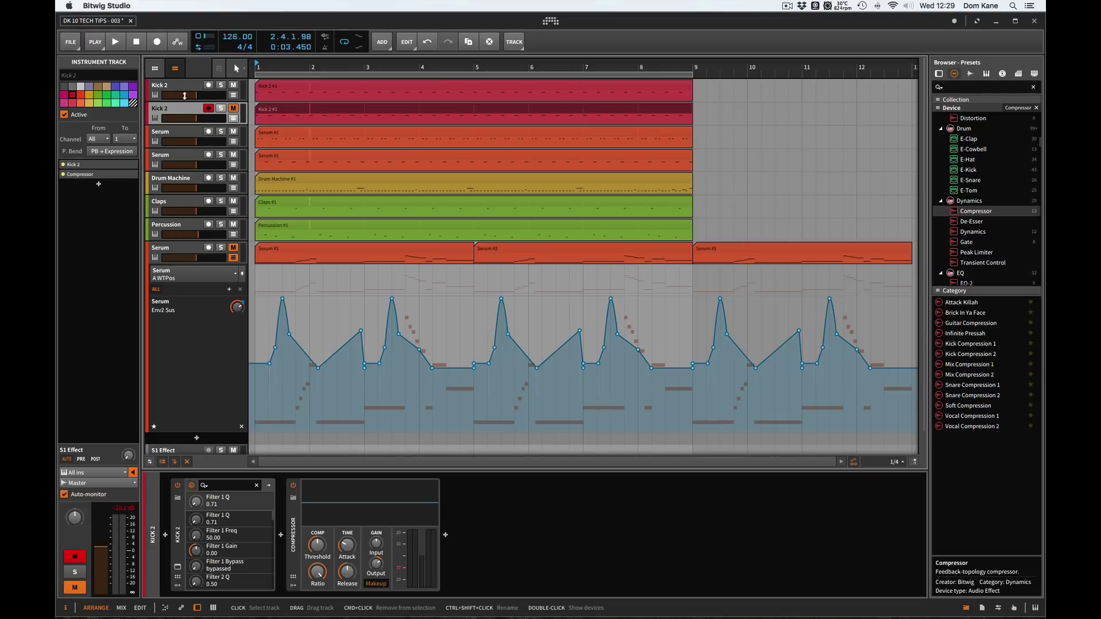
left_click(189, 87)
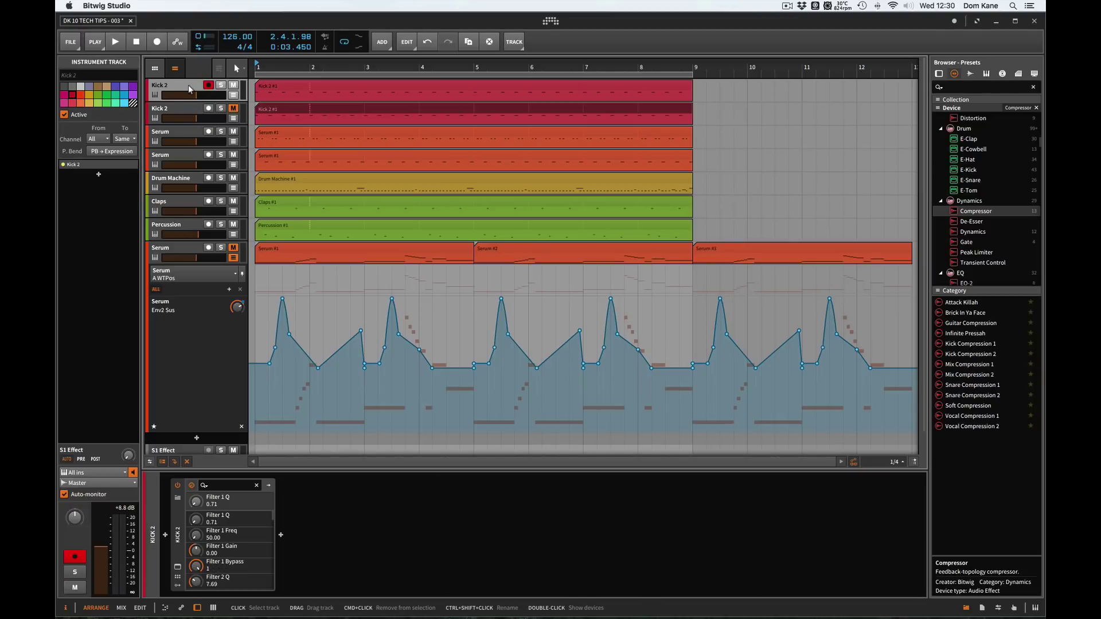
key("space")
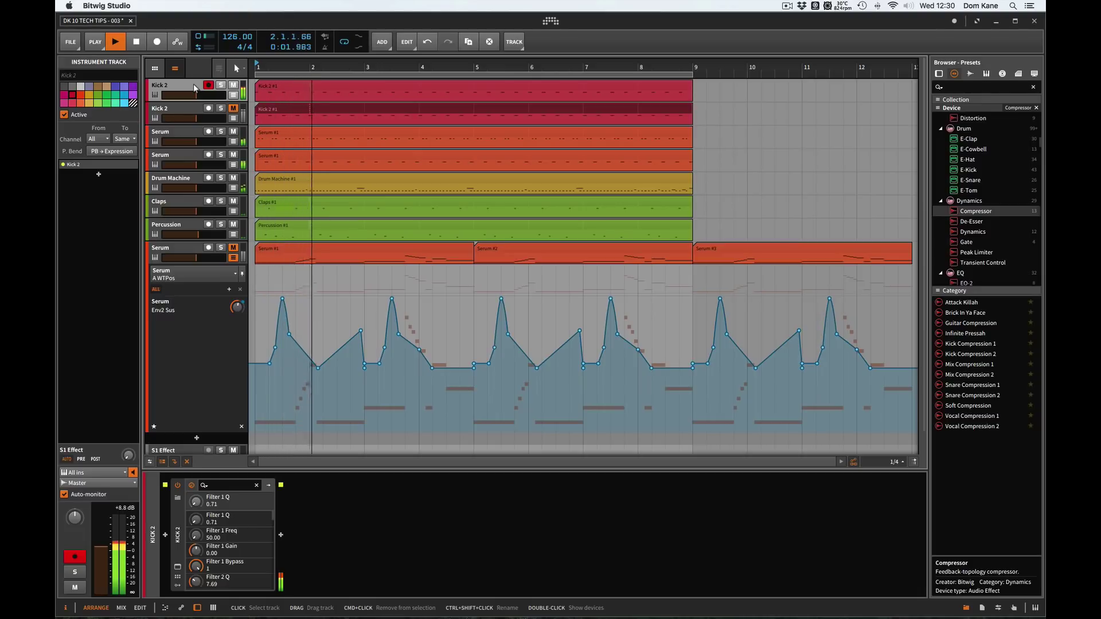
key("space")
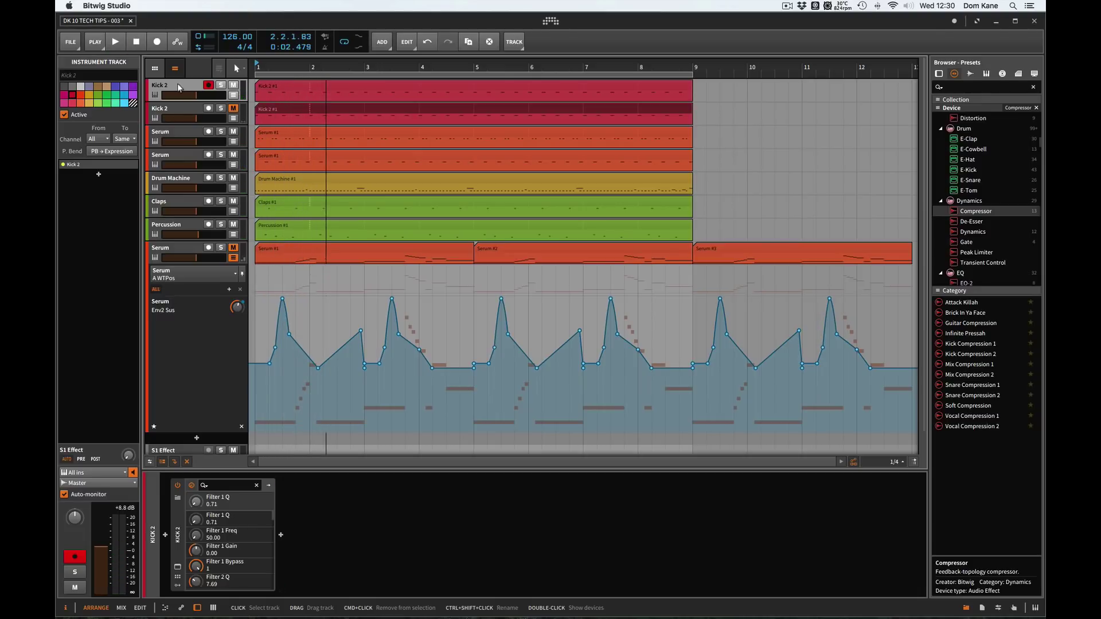
Mute the top Kick 2 and play the second Kick 2 through its Compressor chain.
left_click(232, 92)
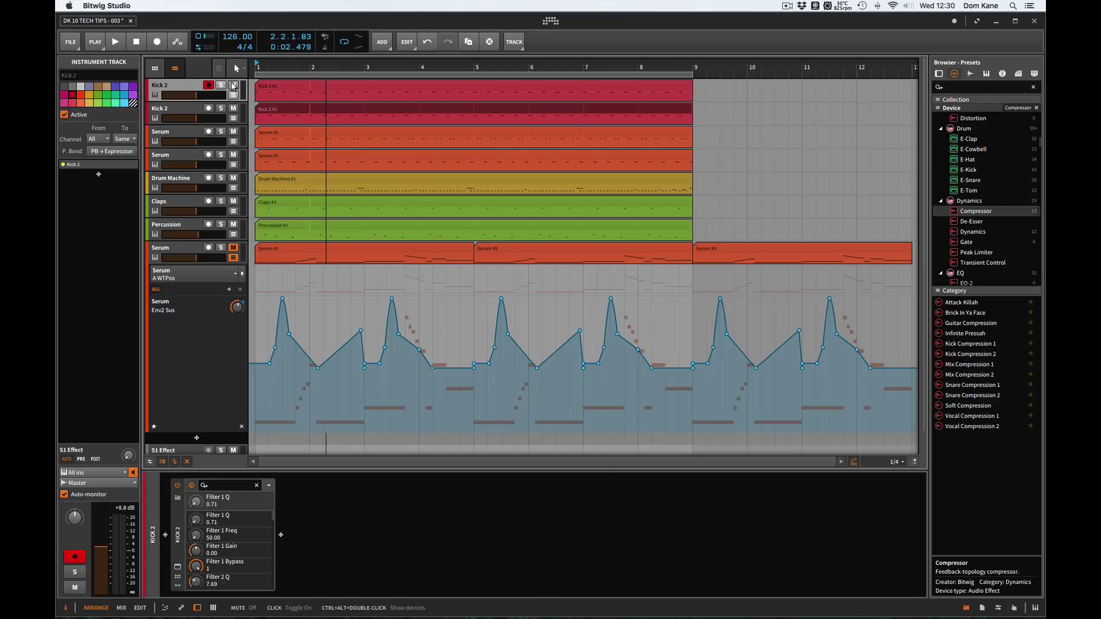
left_click(182, 109)
key("space")
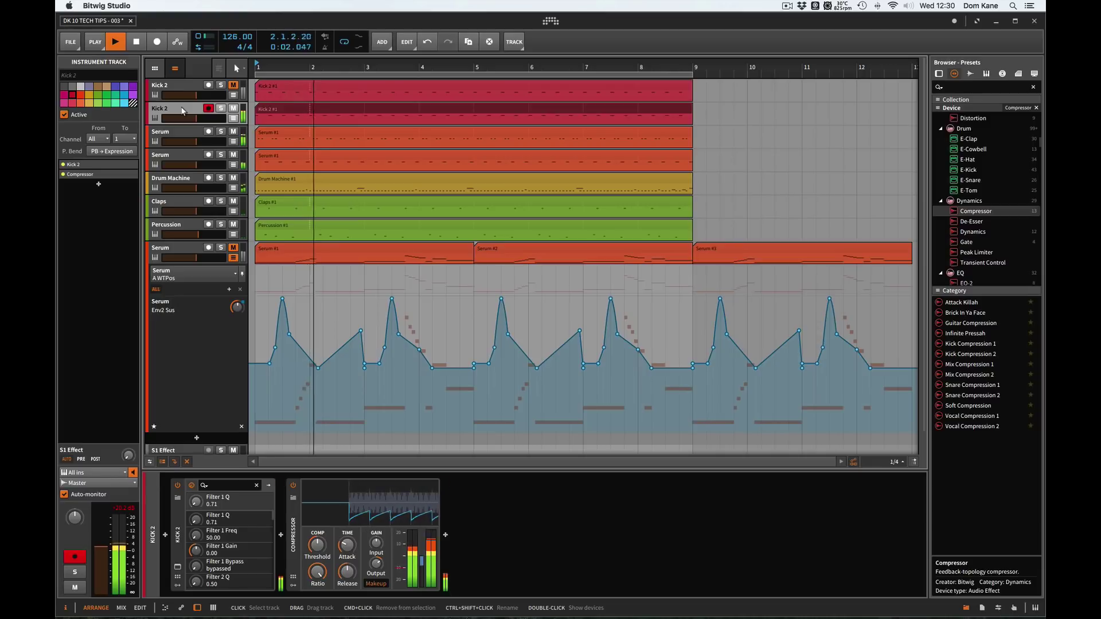
Mute the second Kick 2 and bring up the top Kick 2's uncompressed device parameters.
left_click(233, 109)
left_click(182, 85)
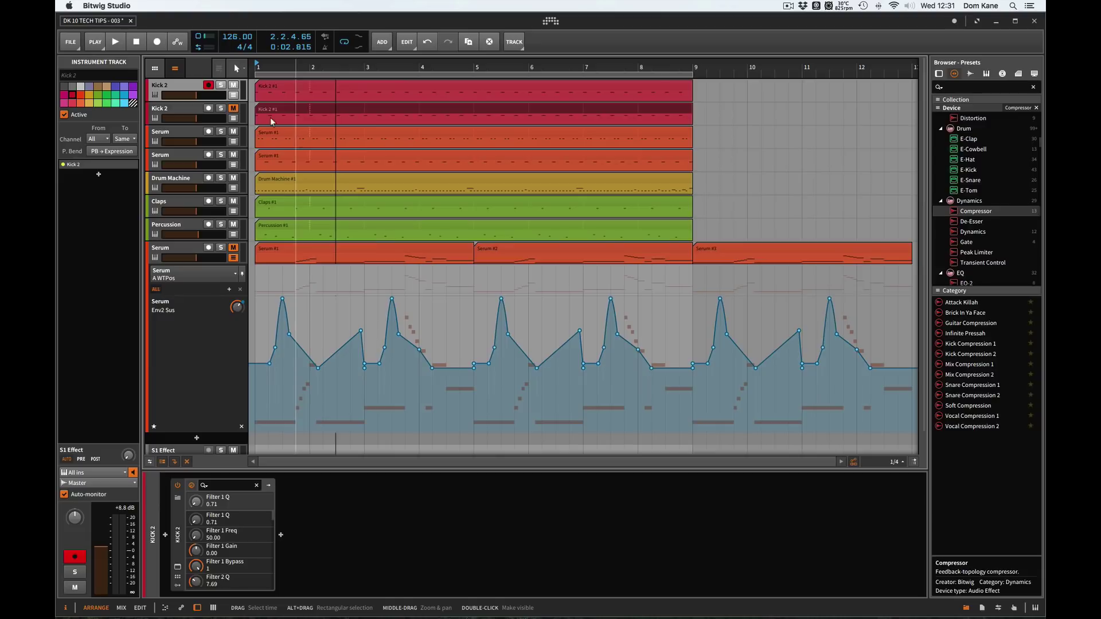
Reset the playhead to 1.1.1.00 at the start of the Kick 2 clip.
left_click(187, 86)
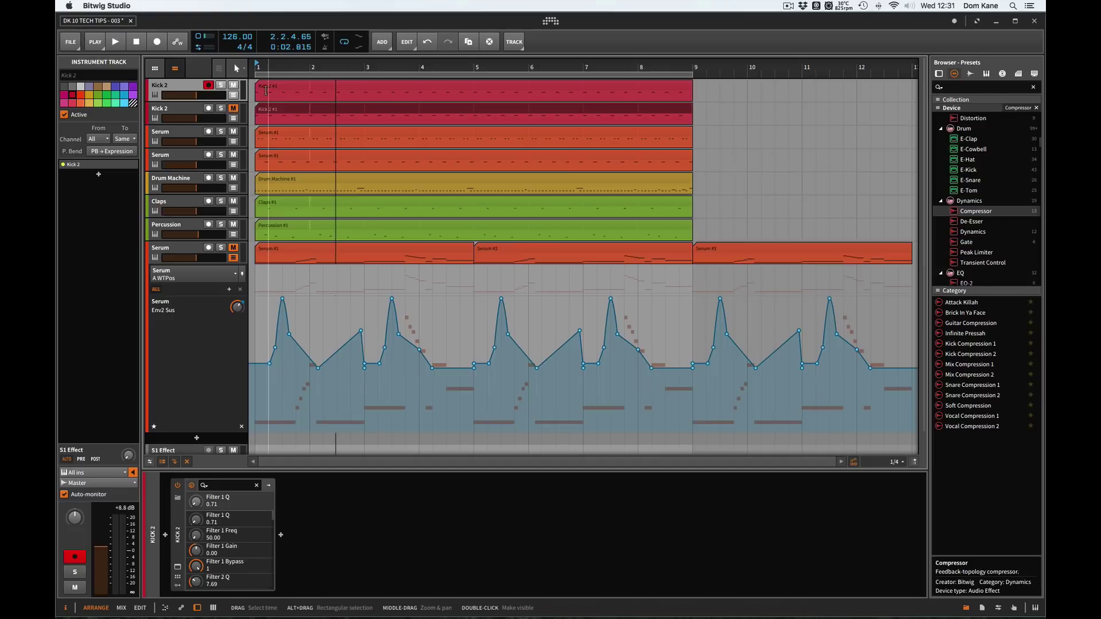
left_click(258, 90)
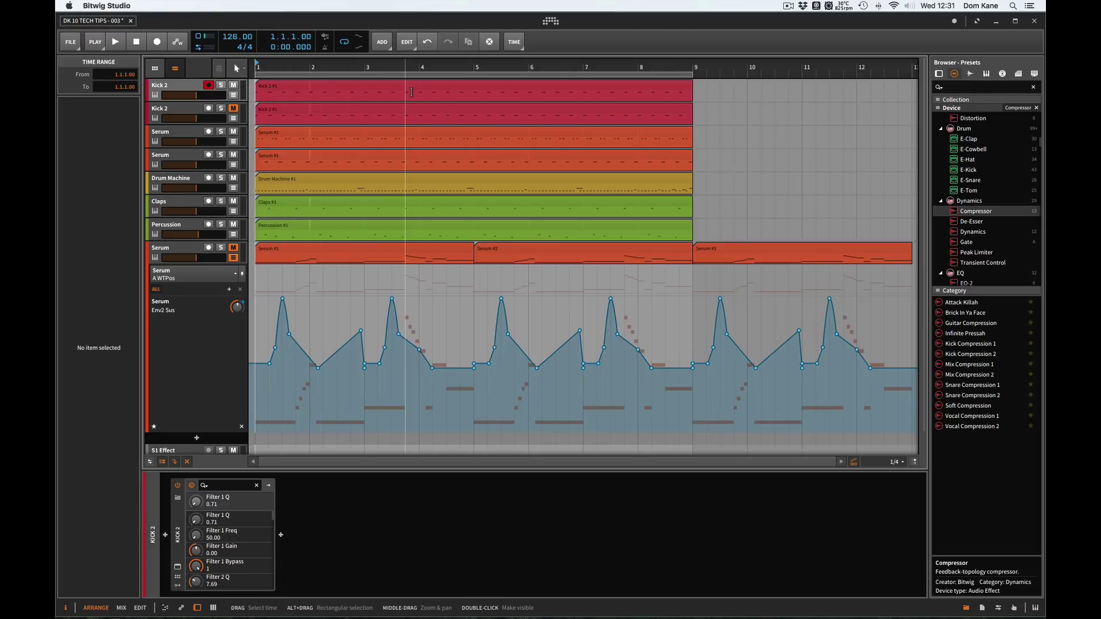
Select the Kick 2 #1 clip to view its 8-bar clip and note properties.
left_click(262, 86)
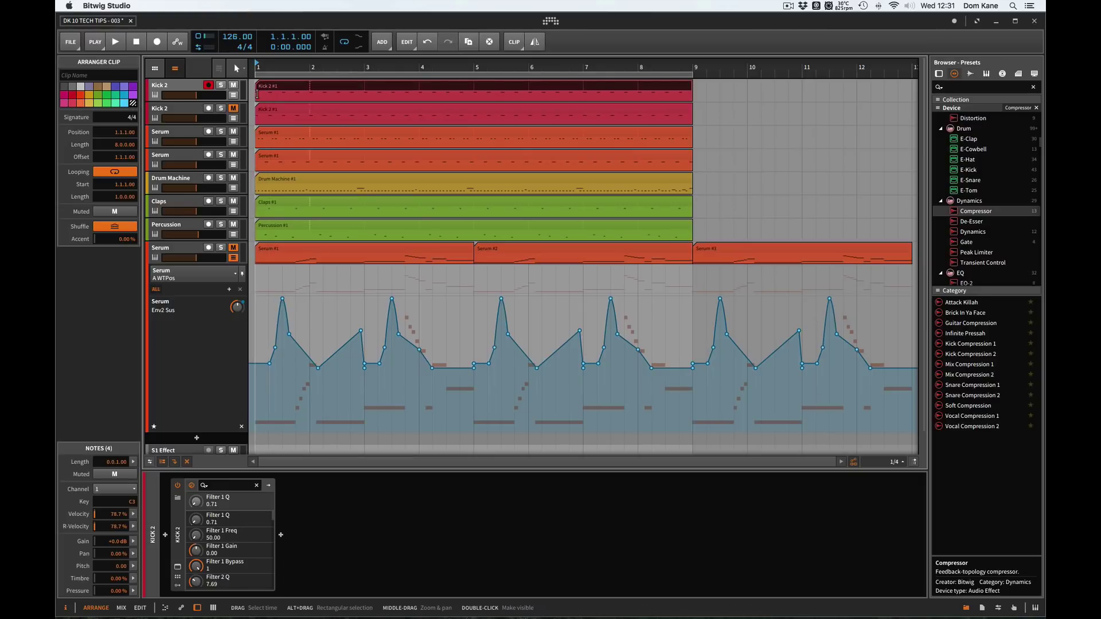
left_click(263, 95)
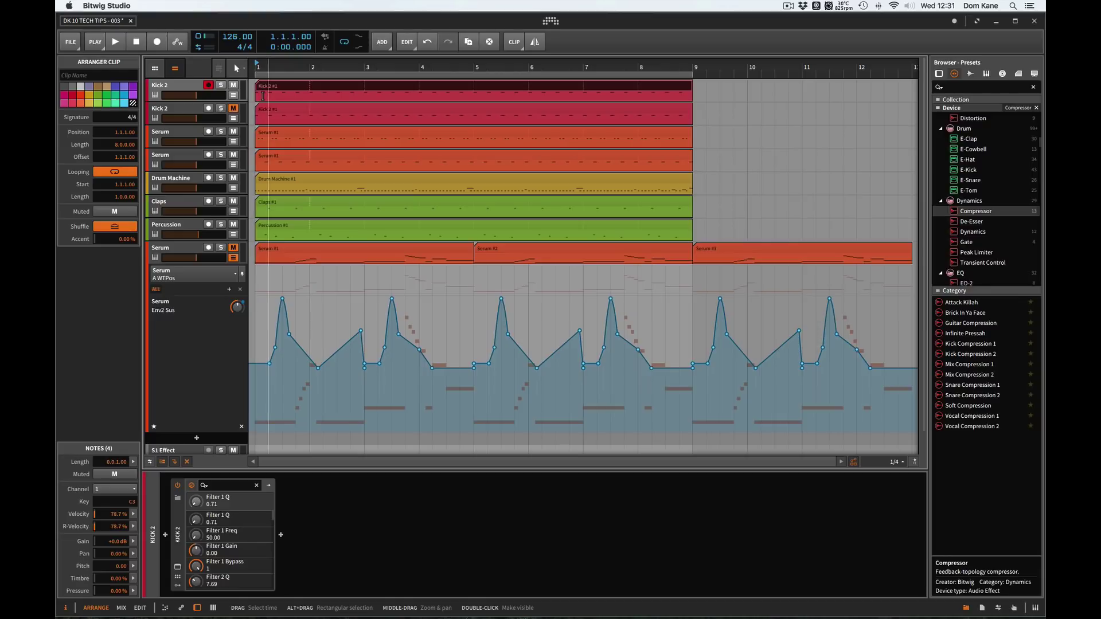